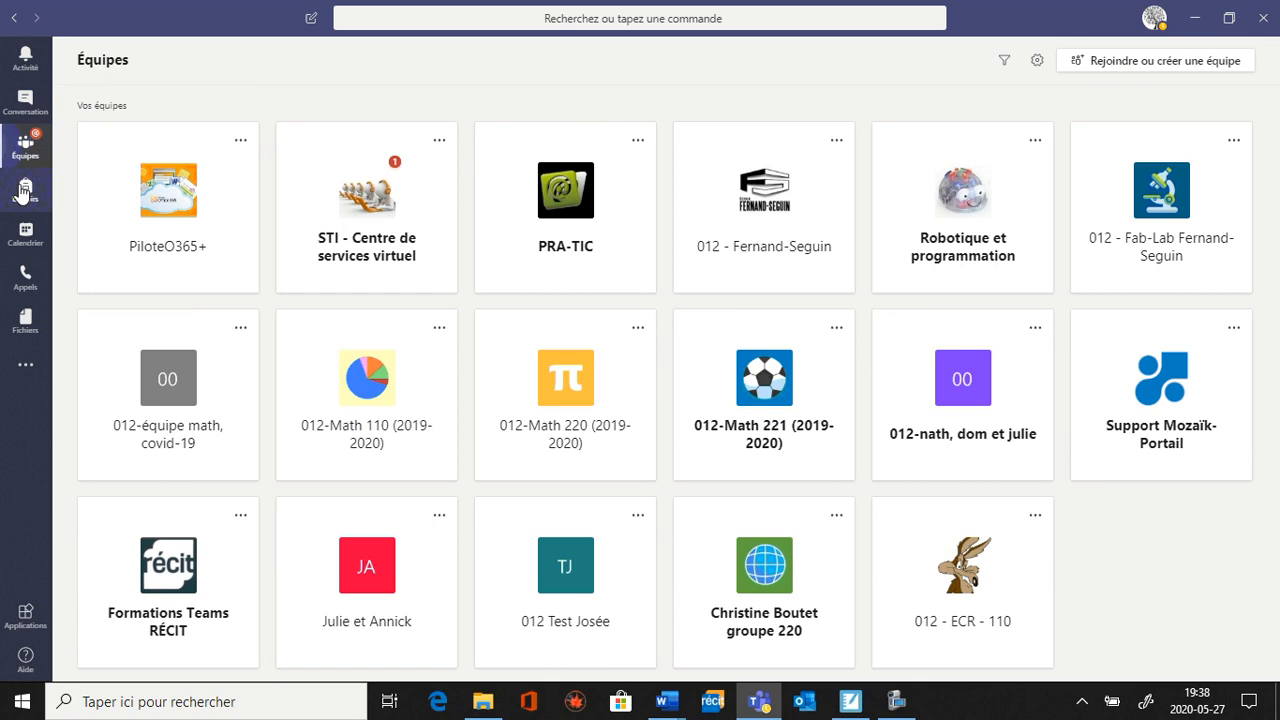
Open the assignment 789 from the 012 test class's assignments.
click(25, 191)
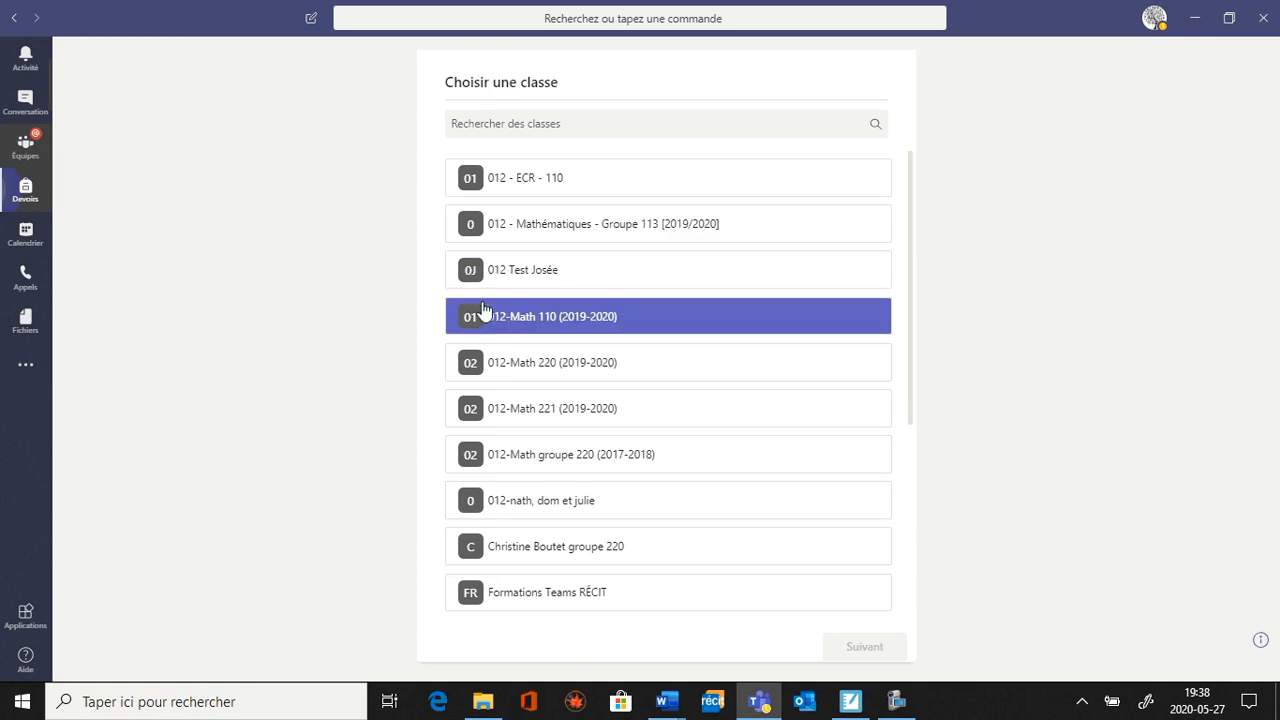
click(561, 274)
click(852, 648)
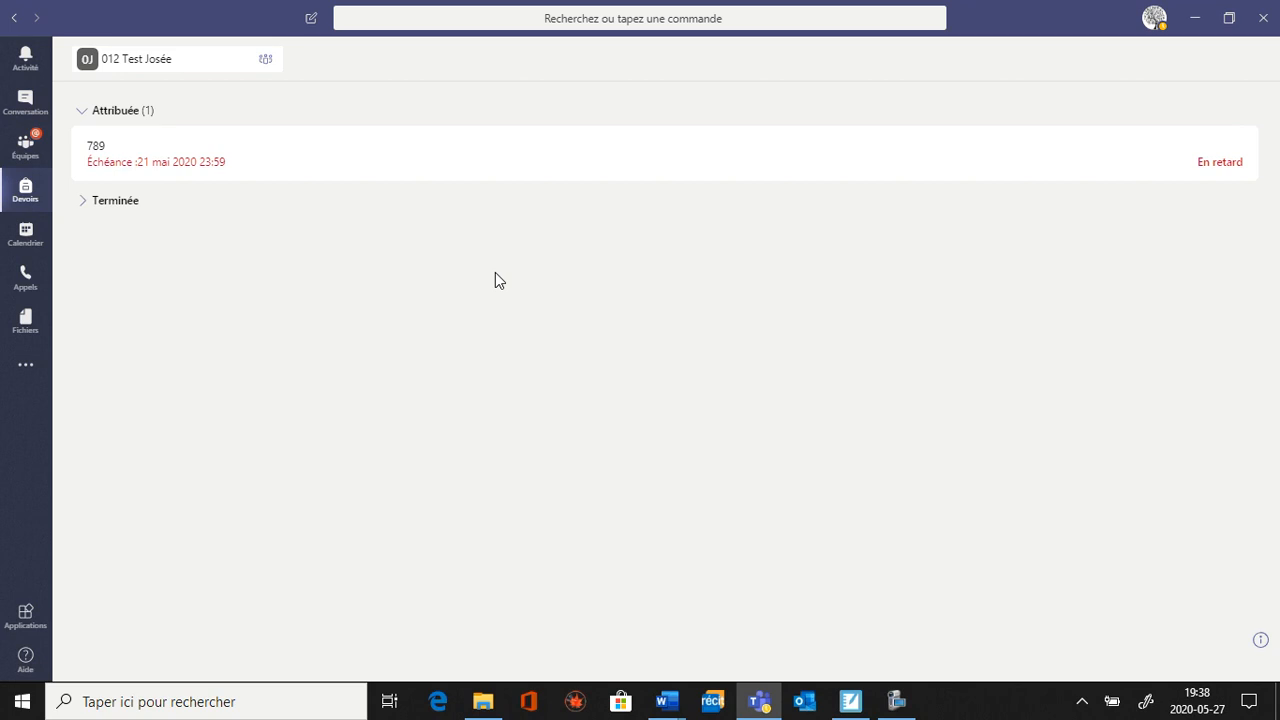
click(140, 163)
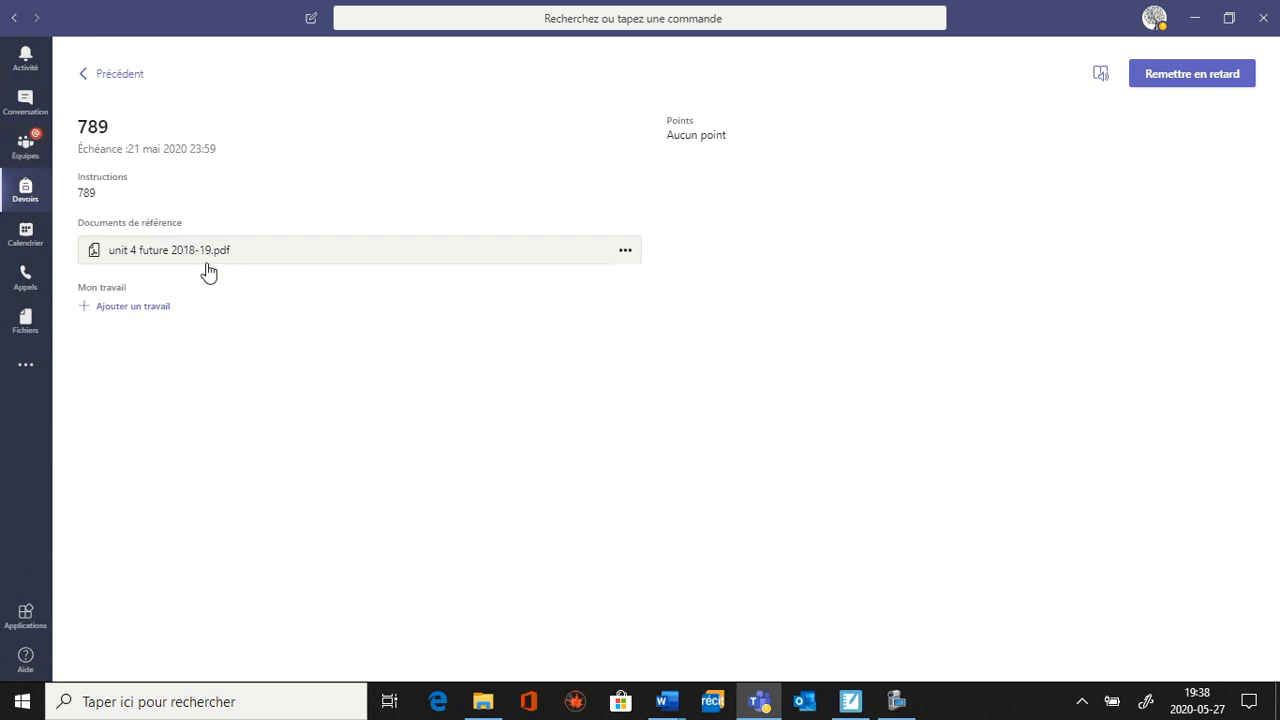
Download the reference document unit 4 future 2018-19.pdf and open it from the Téléchargements folder in Acrobat Reader.
click(625, 251)
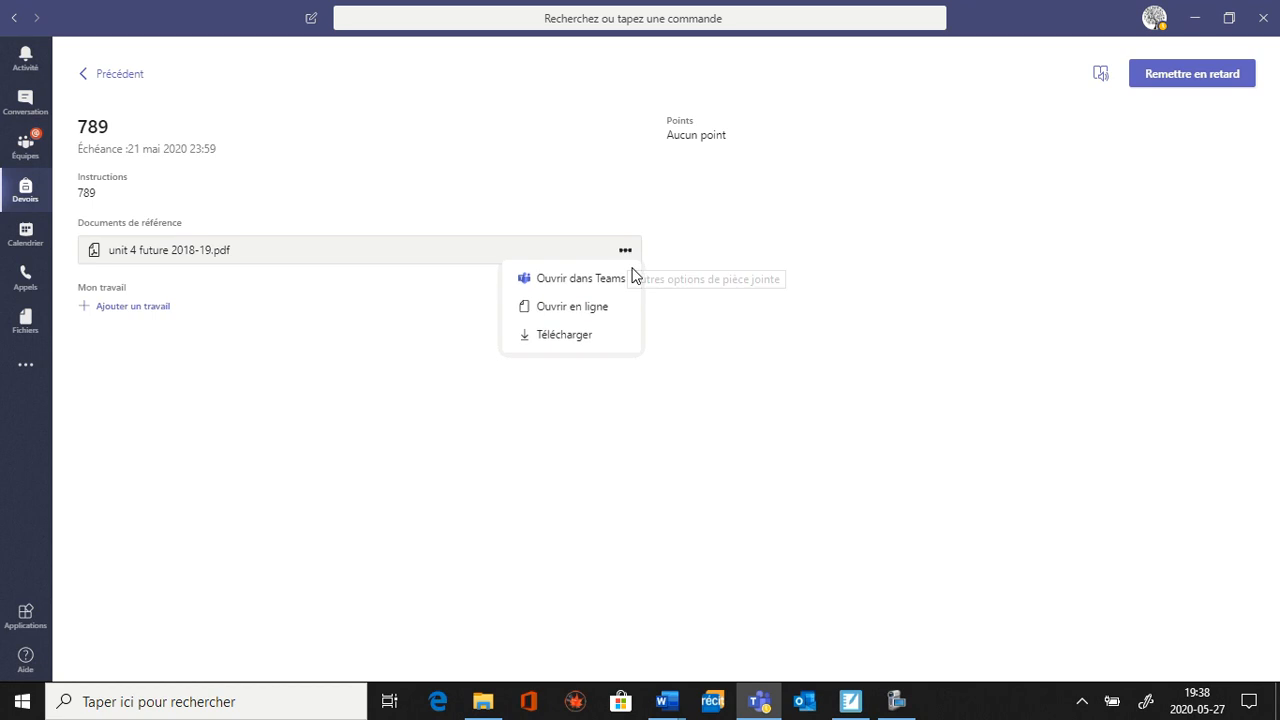
click(577, 340)
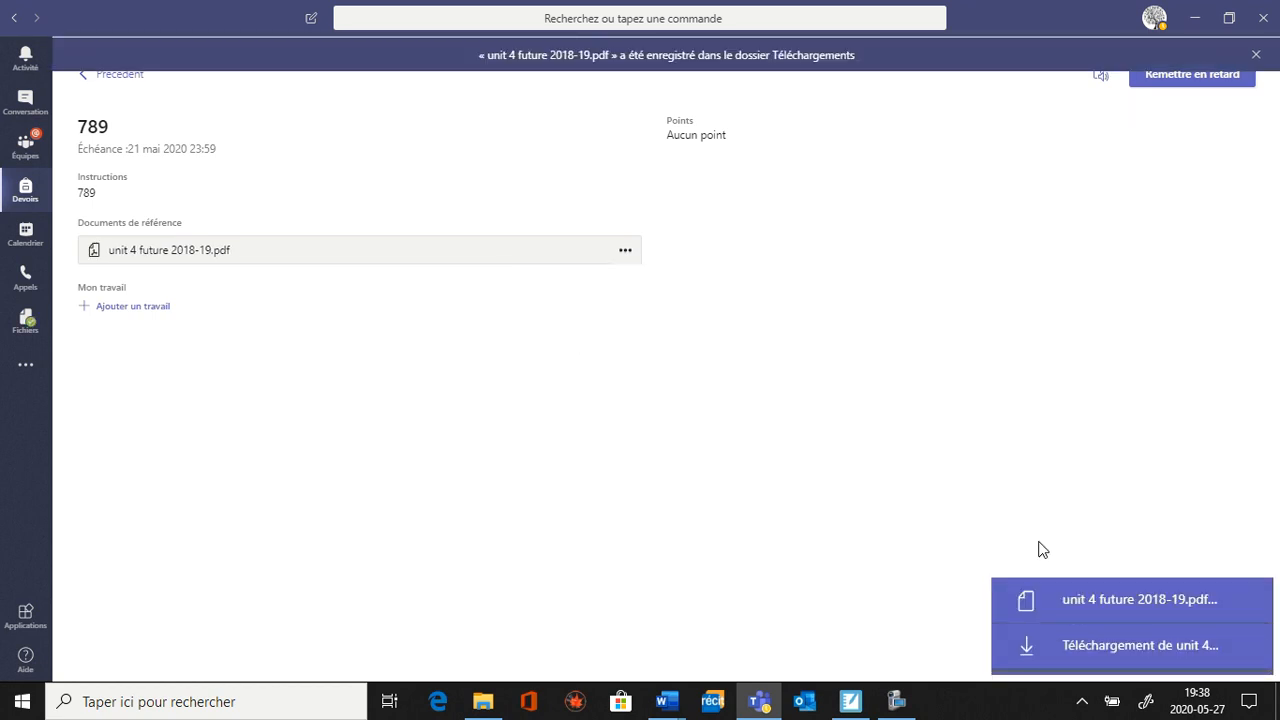
click(1115, 607)
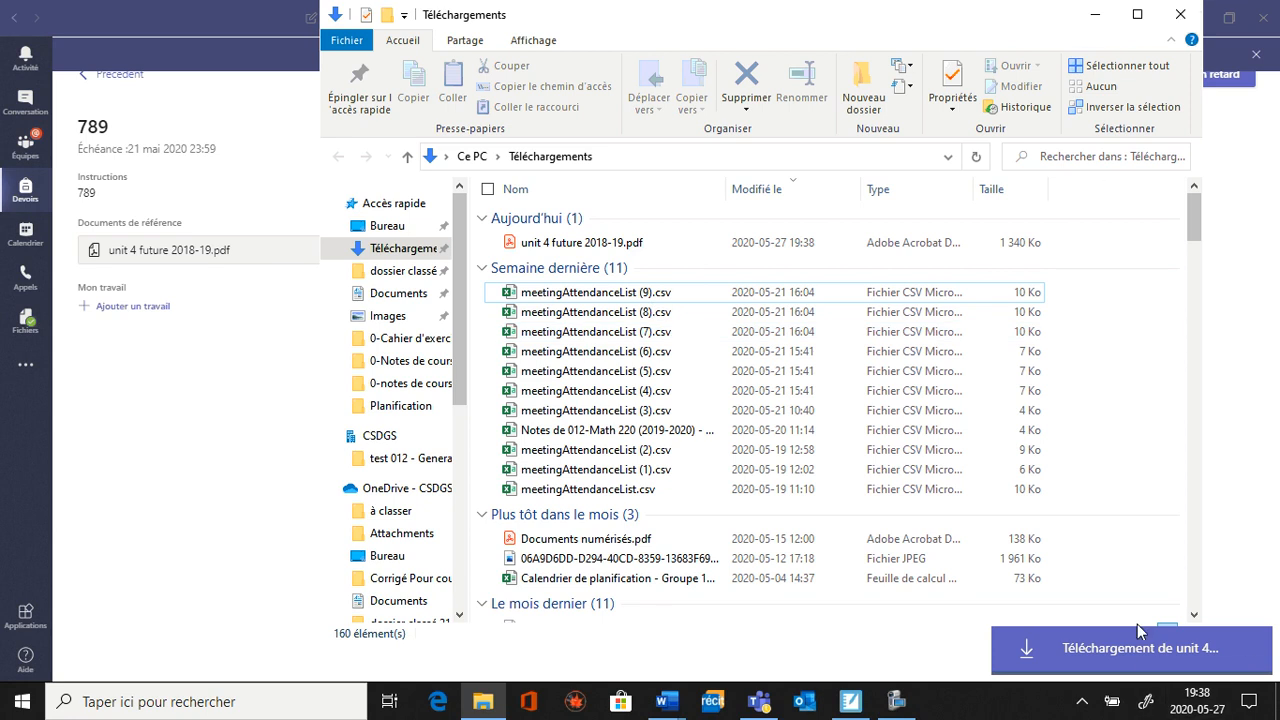
click(1137, 14)
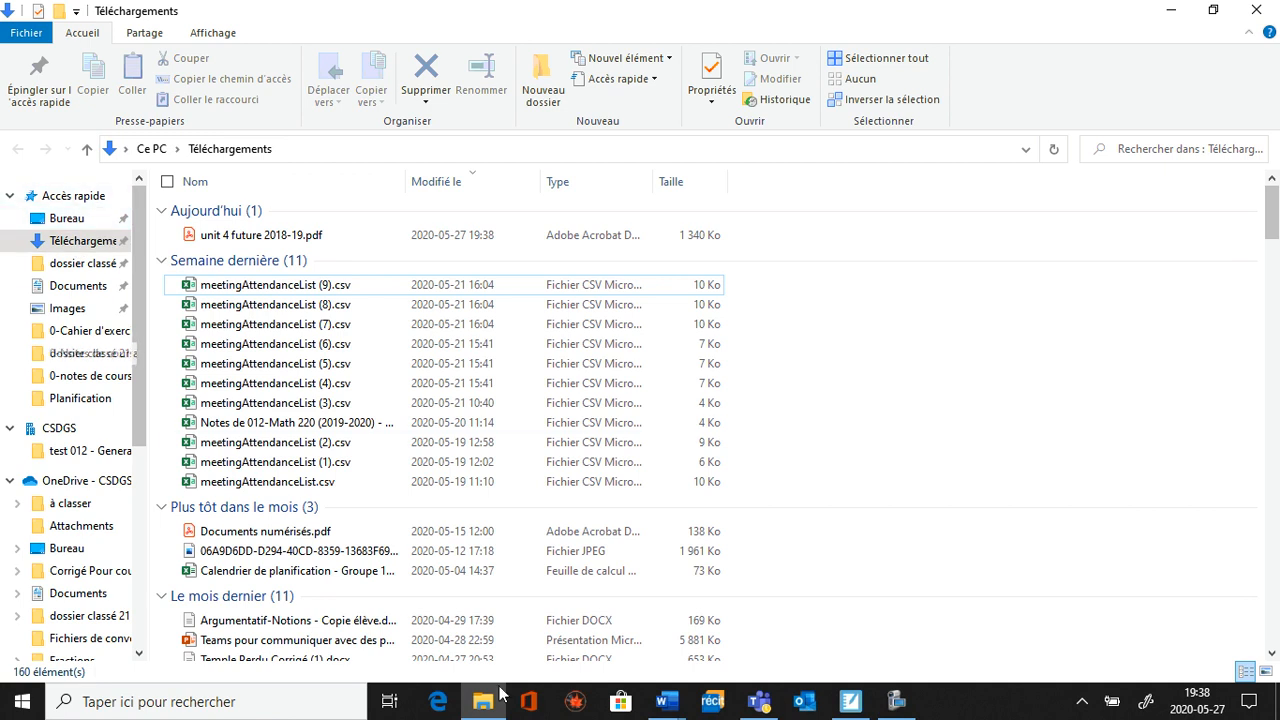
click(313, 240)
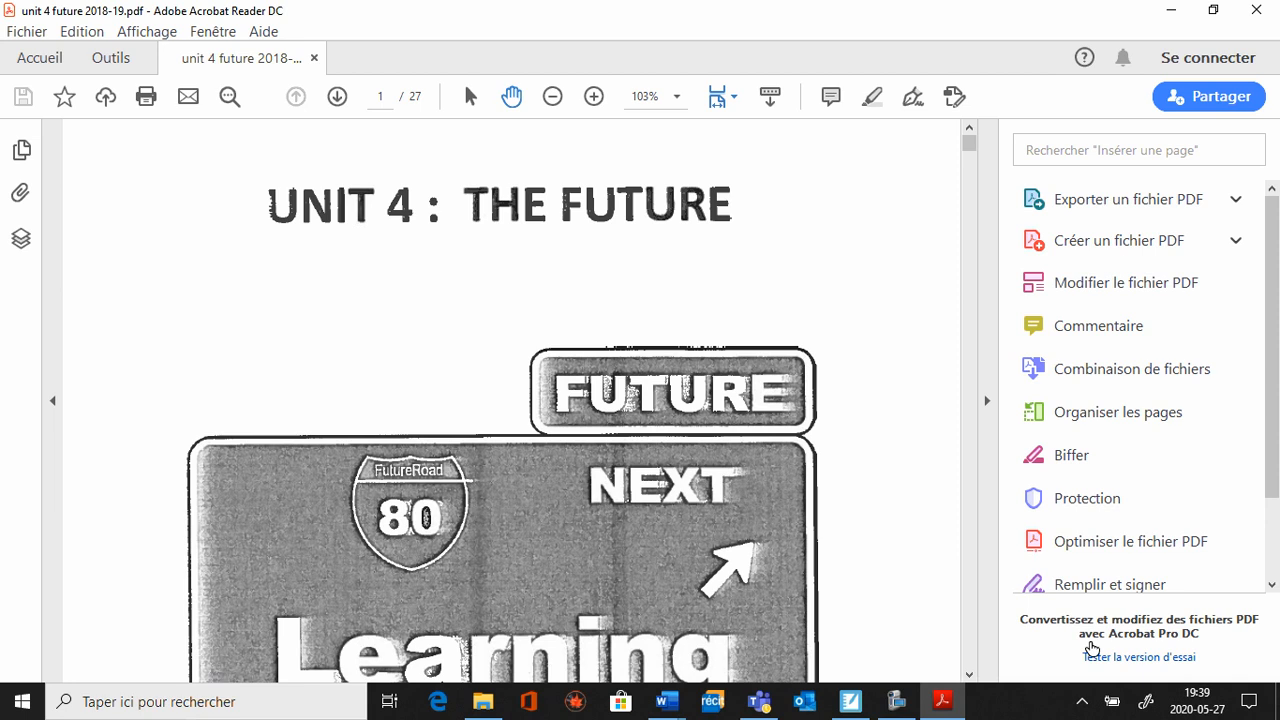
Start the Remplir et signer tool to fill in the PDF yourself.
scroll(1137, 556, down, 2)
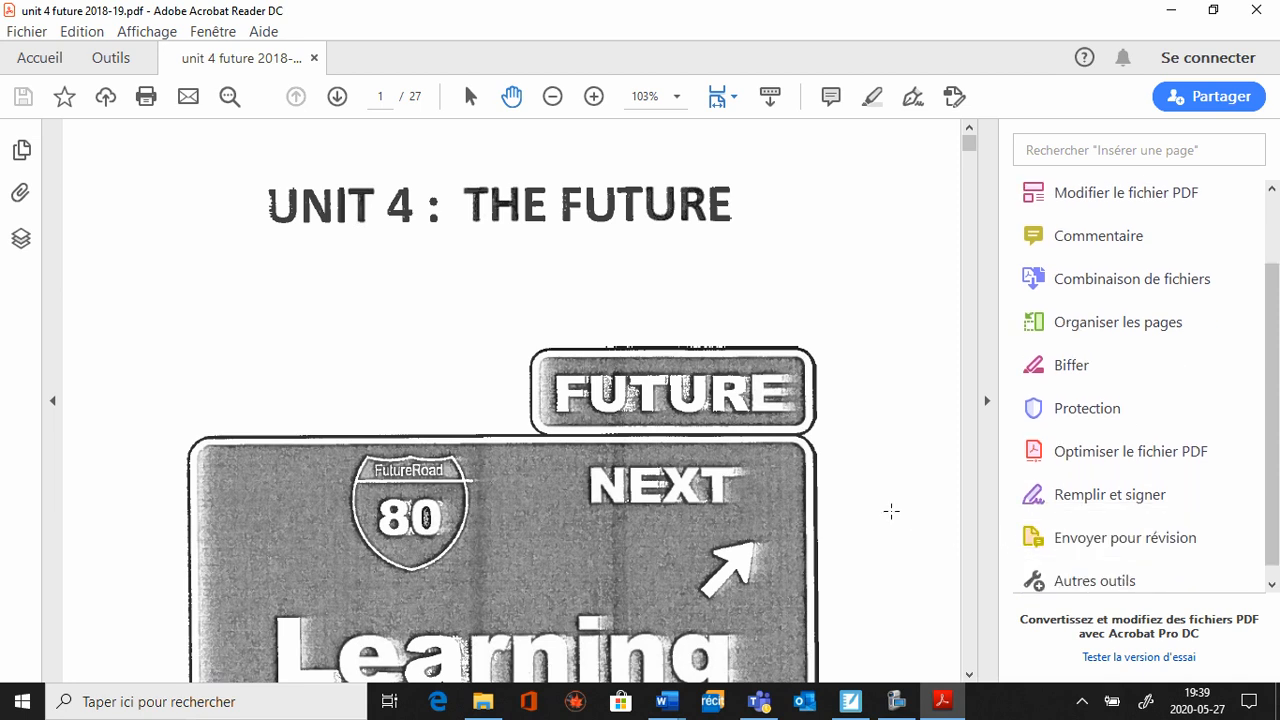
click(1097, 496)
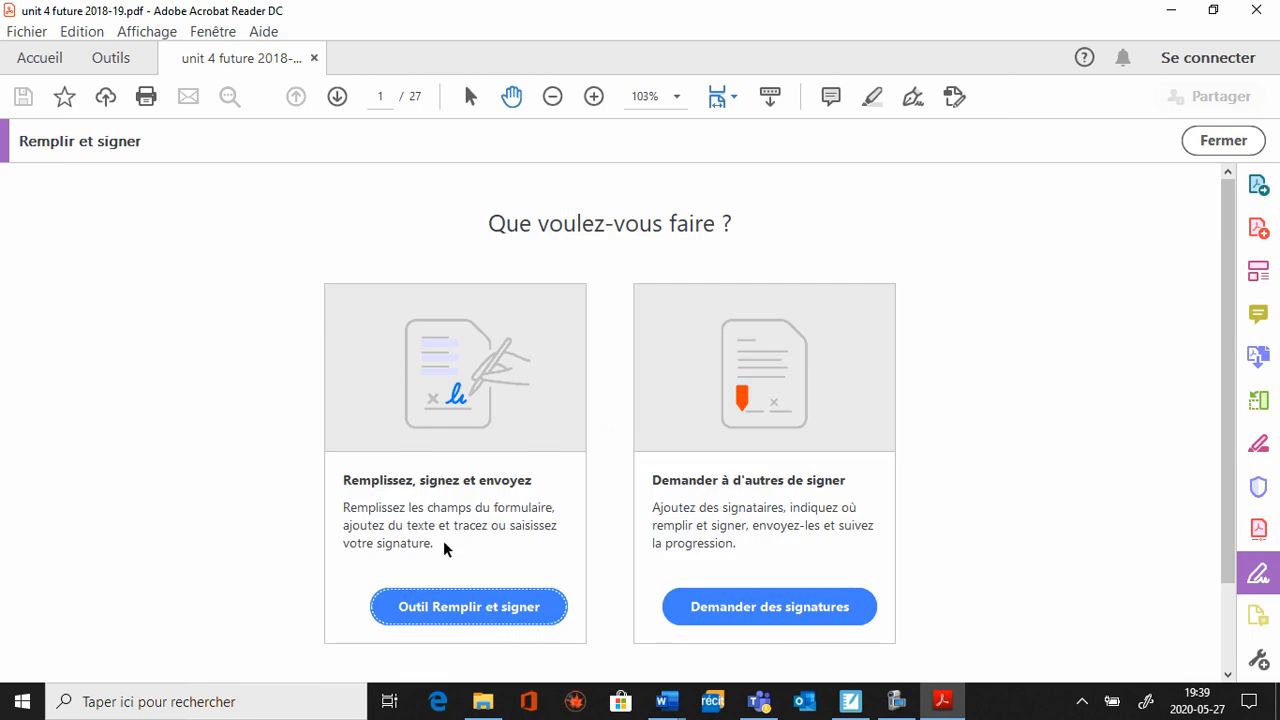
click(520, 608)
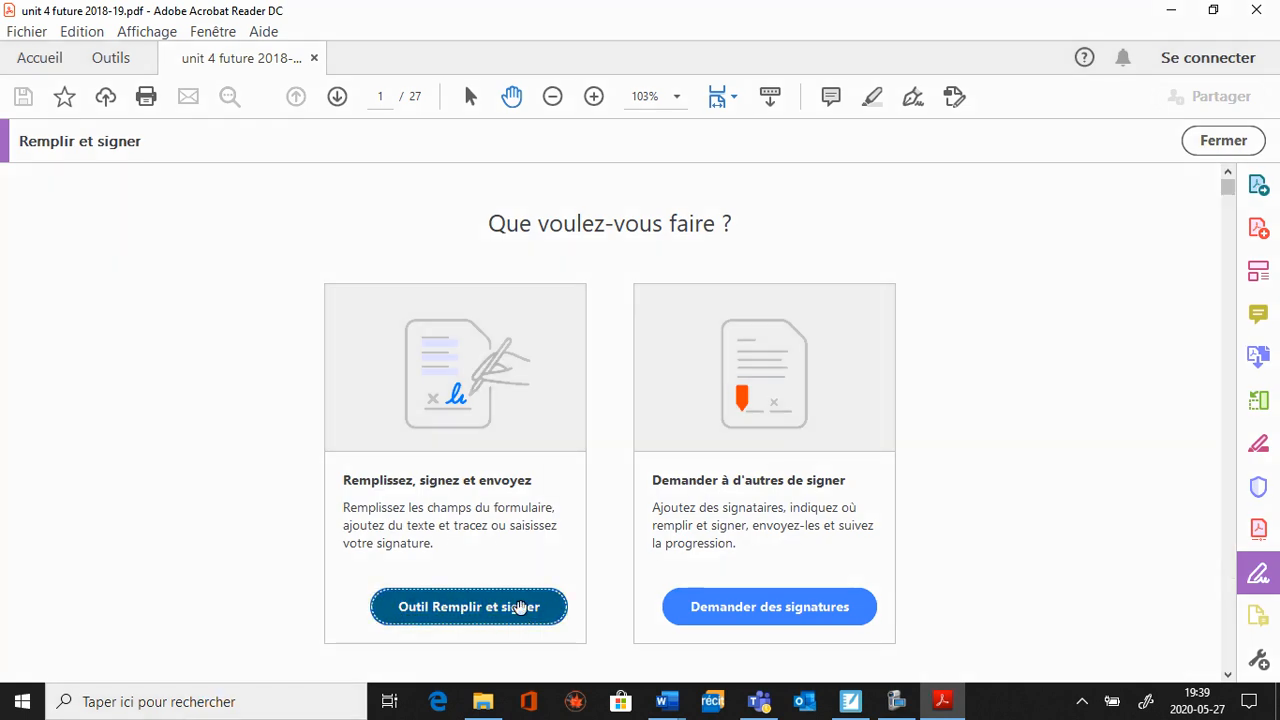
Fill in the student's full name on the cover page's Name line.
scroll(675, 345, down, 5)
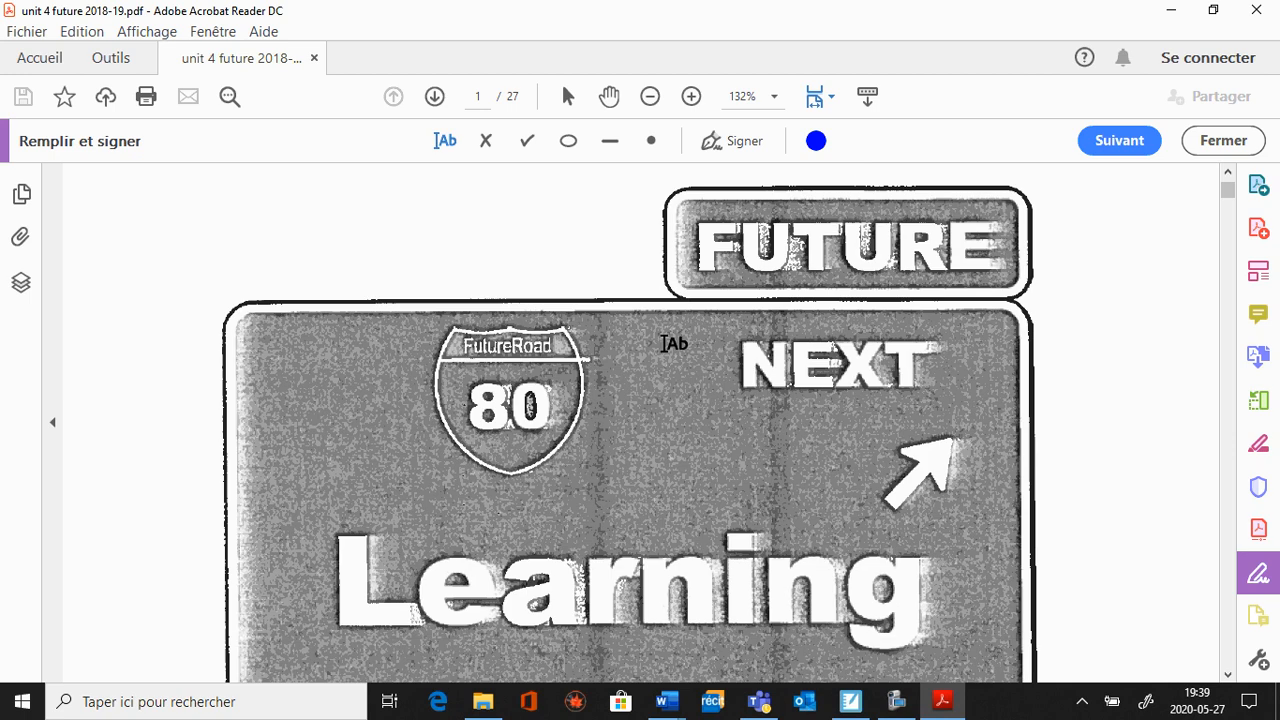
scroll(662, 344, down, 10)
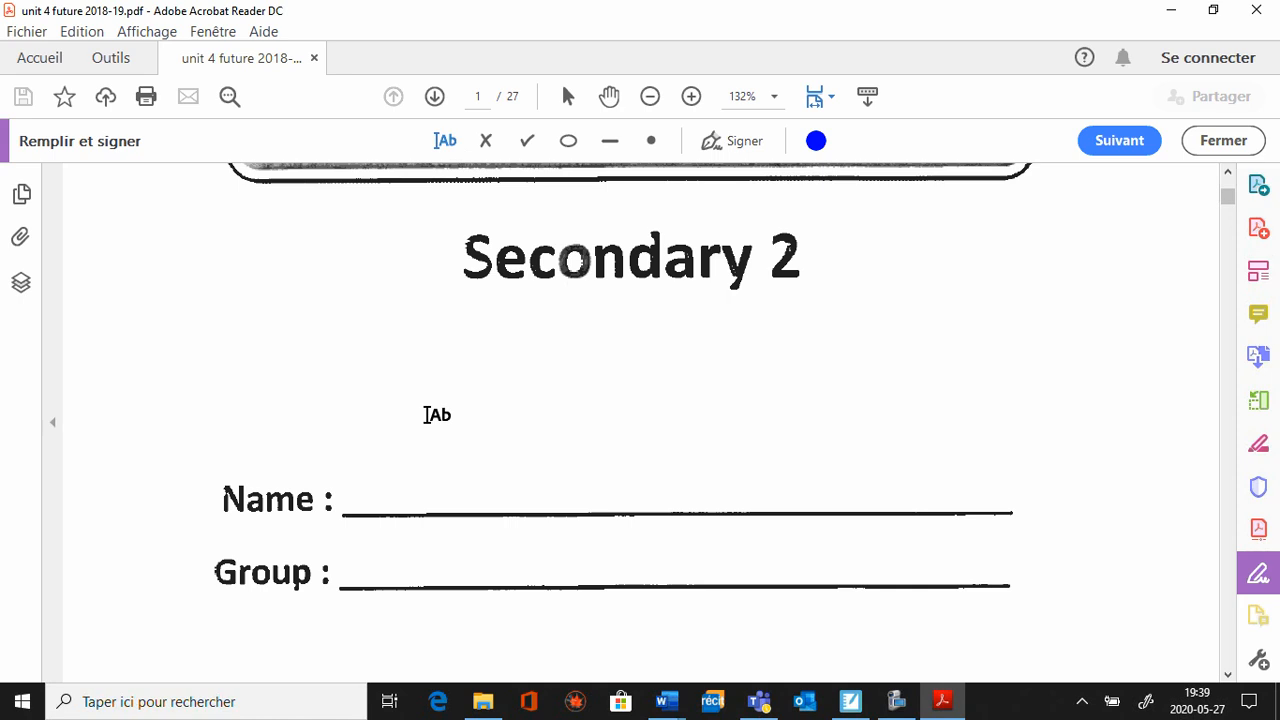
click(374, 492)
text(Ju)
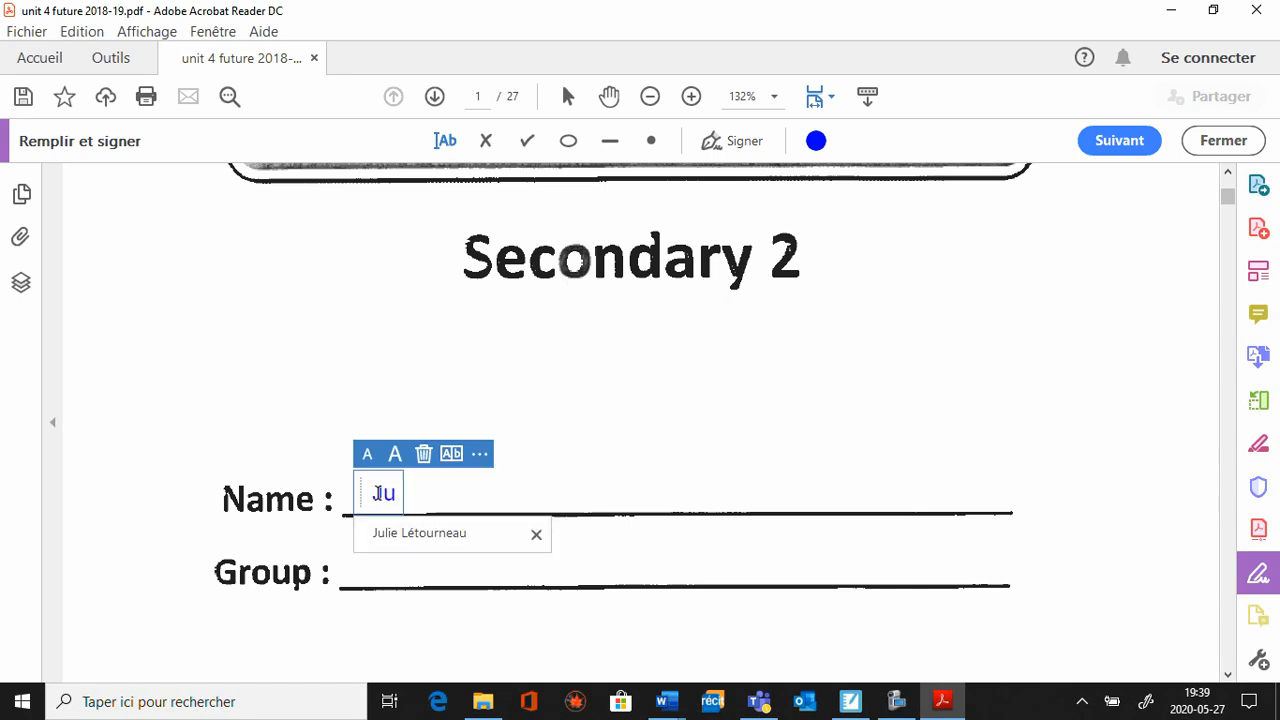
text(lie)
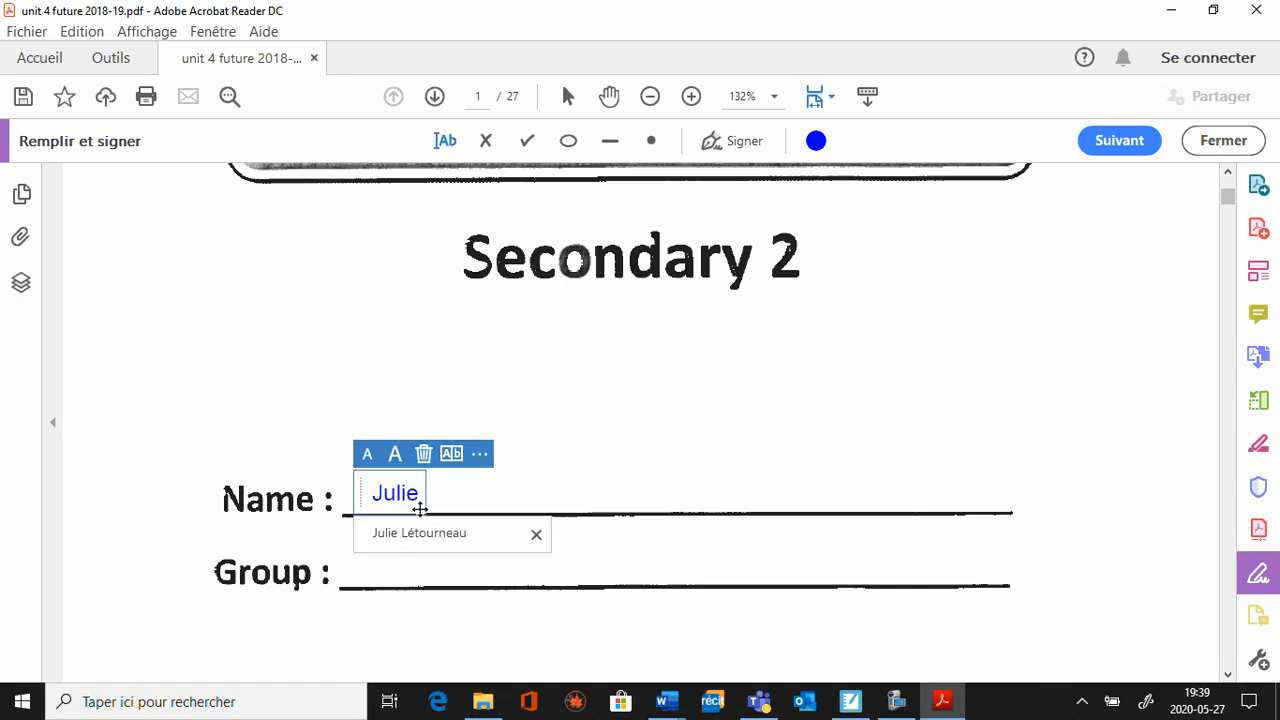
click(420, 533)
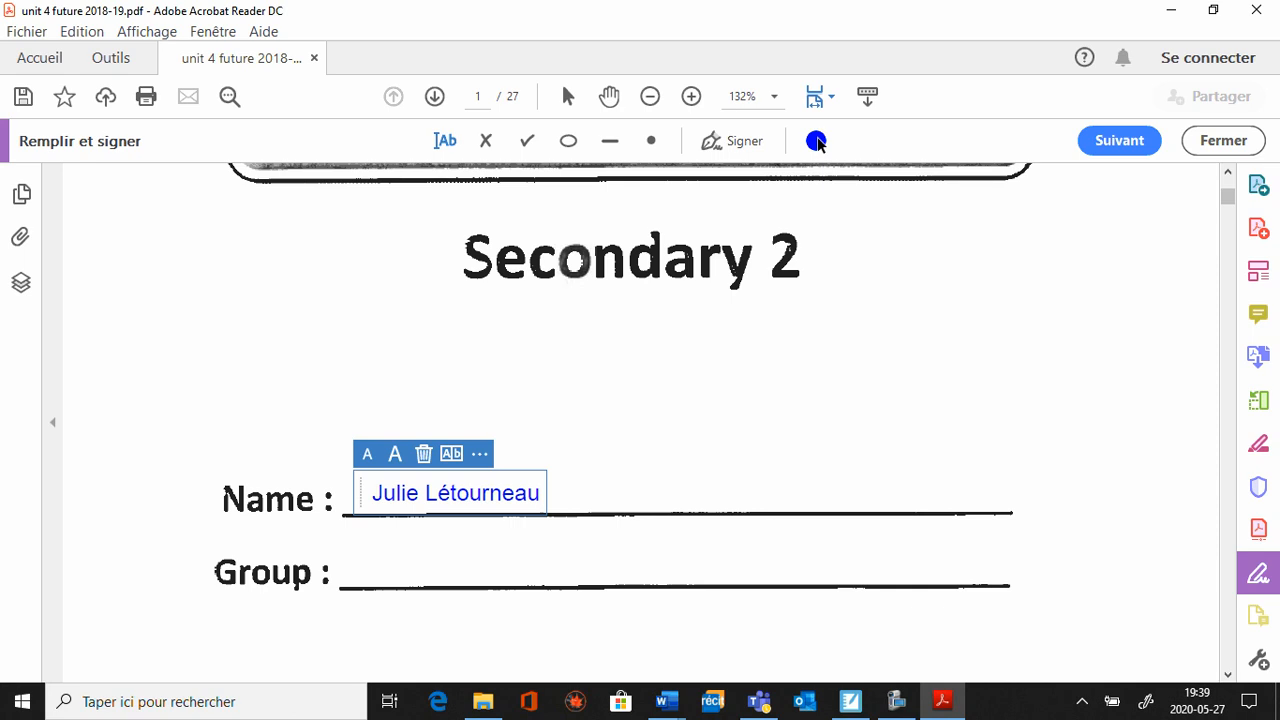
Recolour the student's name red and start an empty text entry on the Group line.
click(816, 141)
click(728, 258)
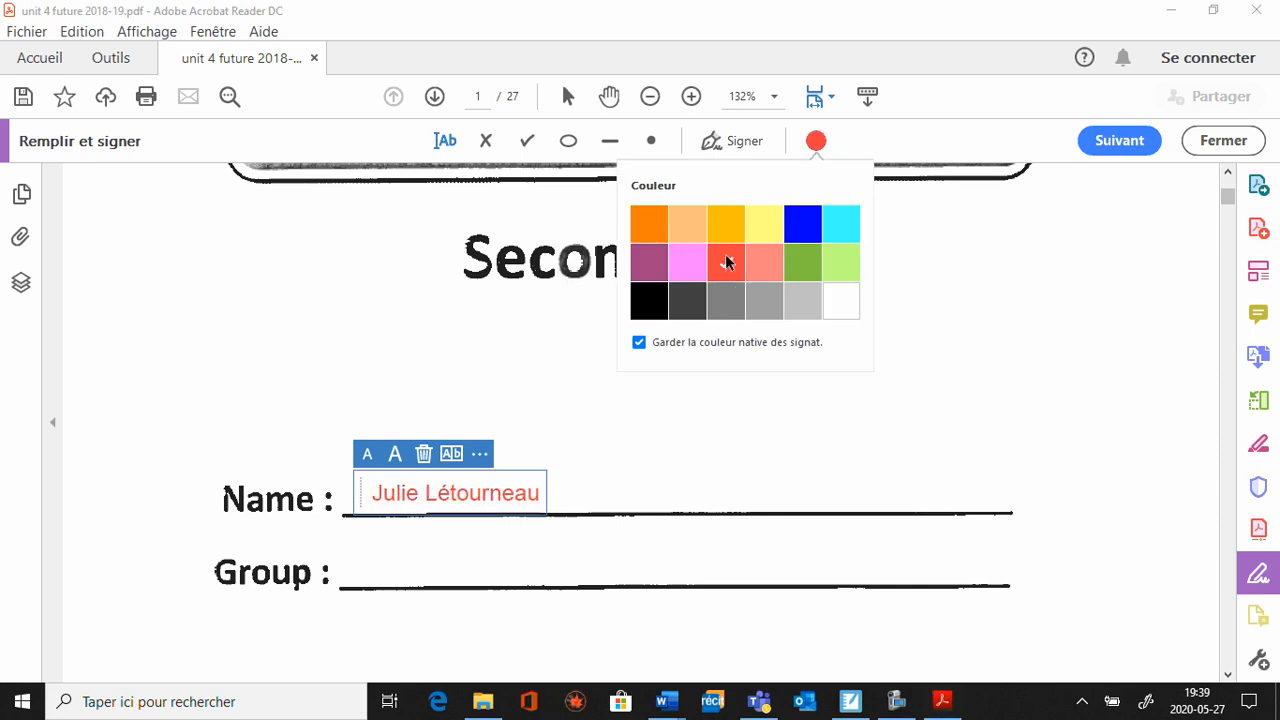
click(391, 570)
click(395, 570)
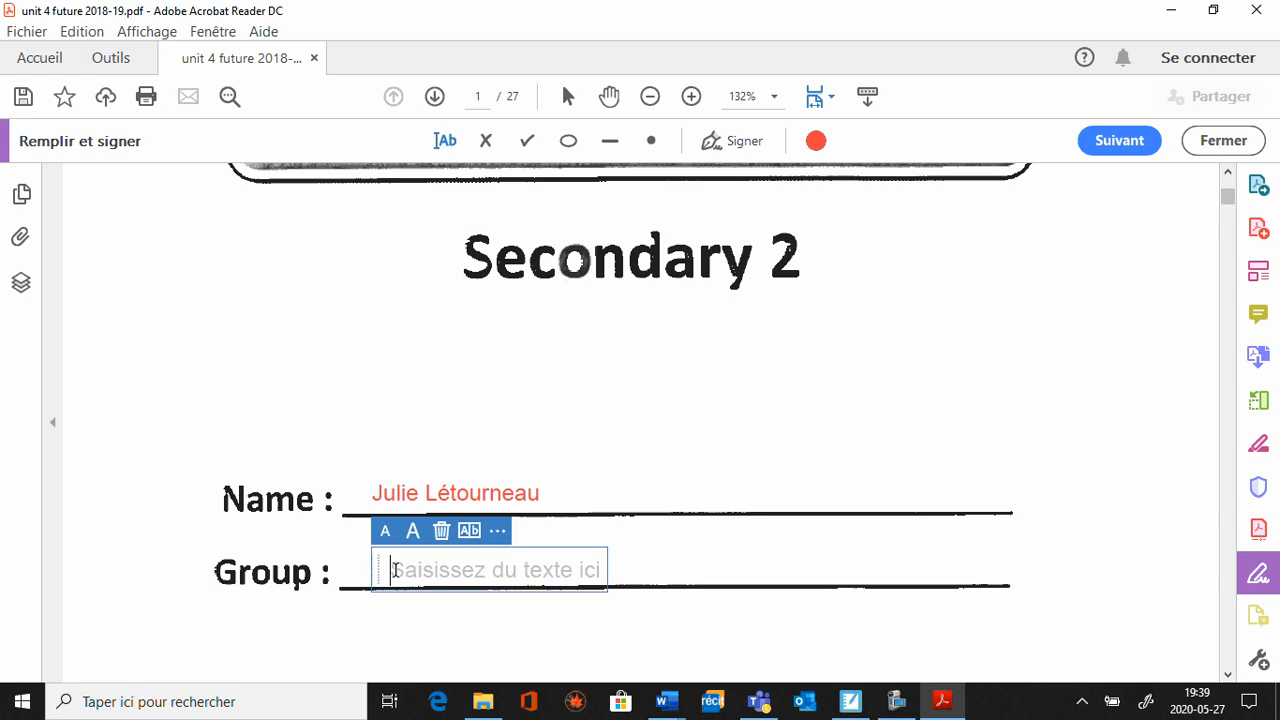
In Activity 1, mark the Yesterday box with a red cross and The day after tomorrow box with a red check mark.
scroll(397, 577, down, 10)
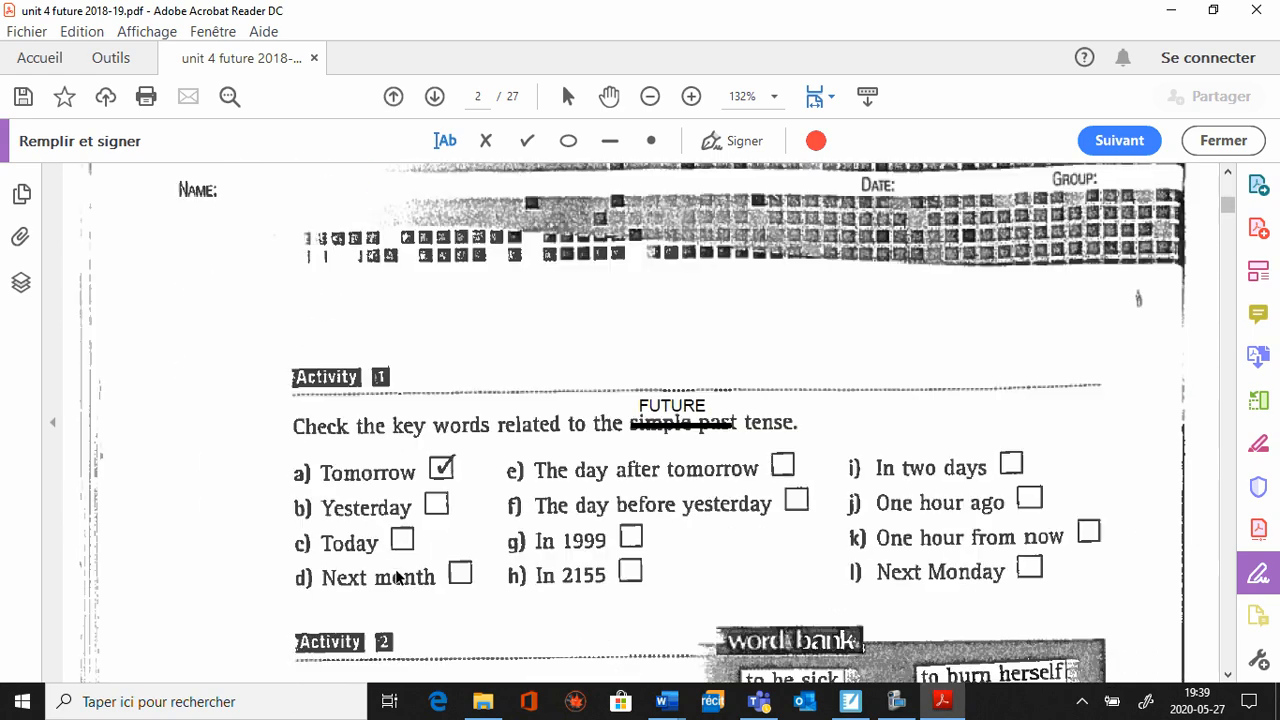
click(484, 152)
click(431, 516)
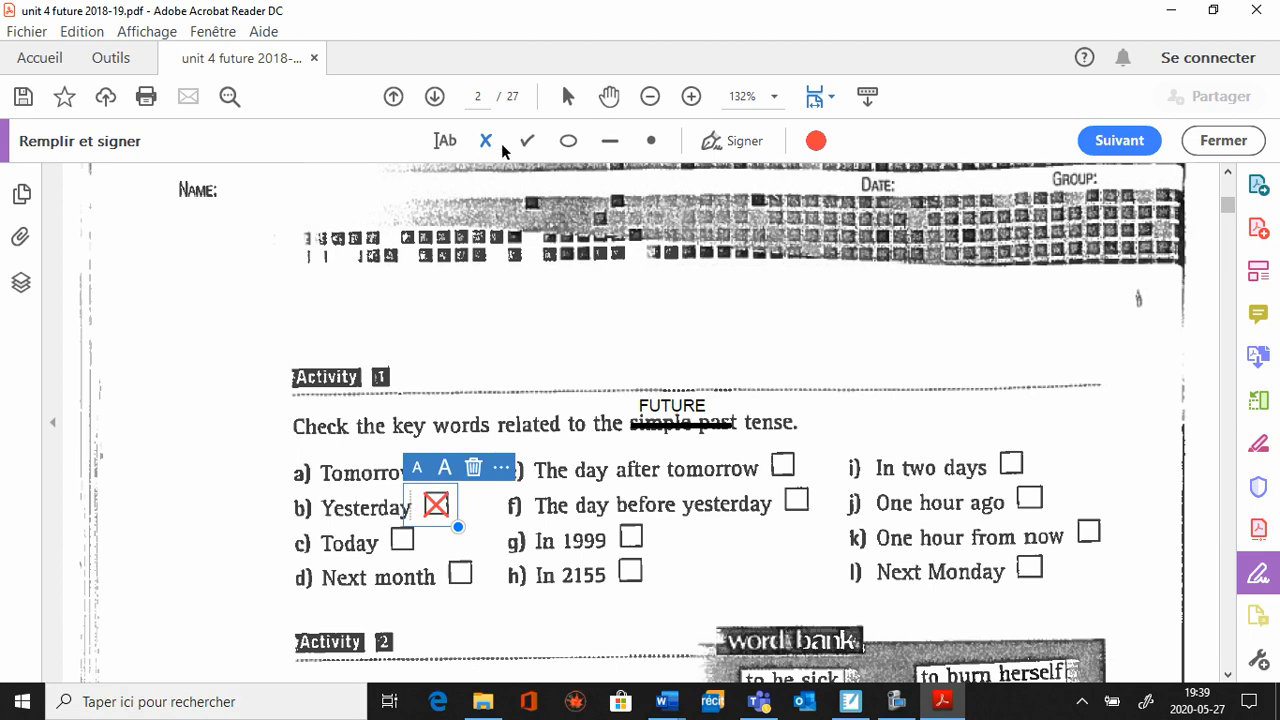
click(527, 140)
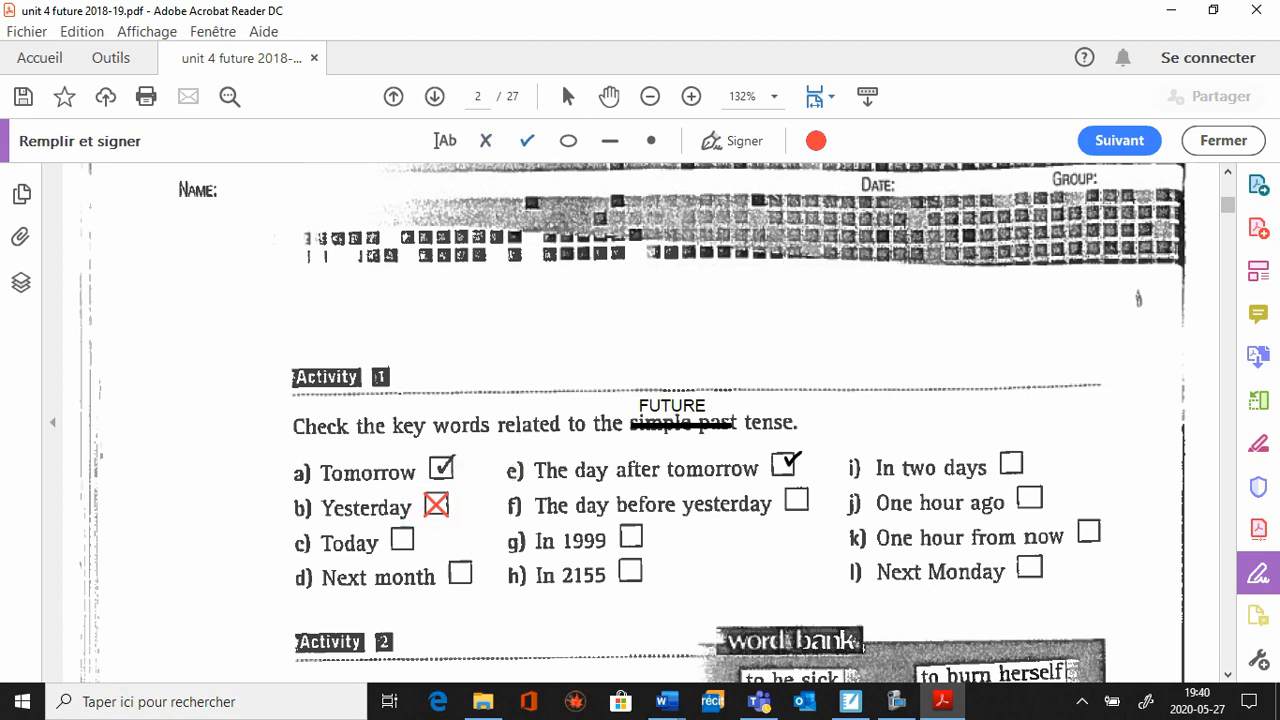
click(784, 461)
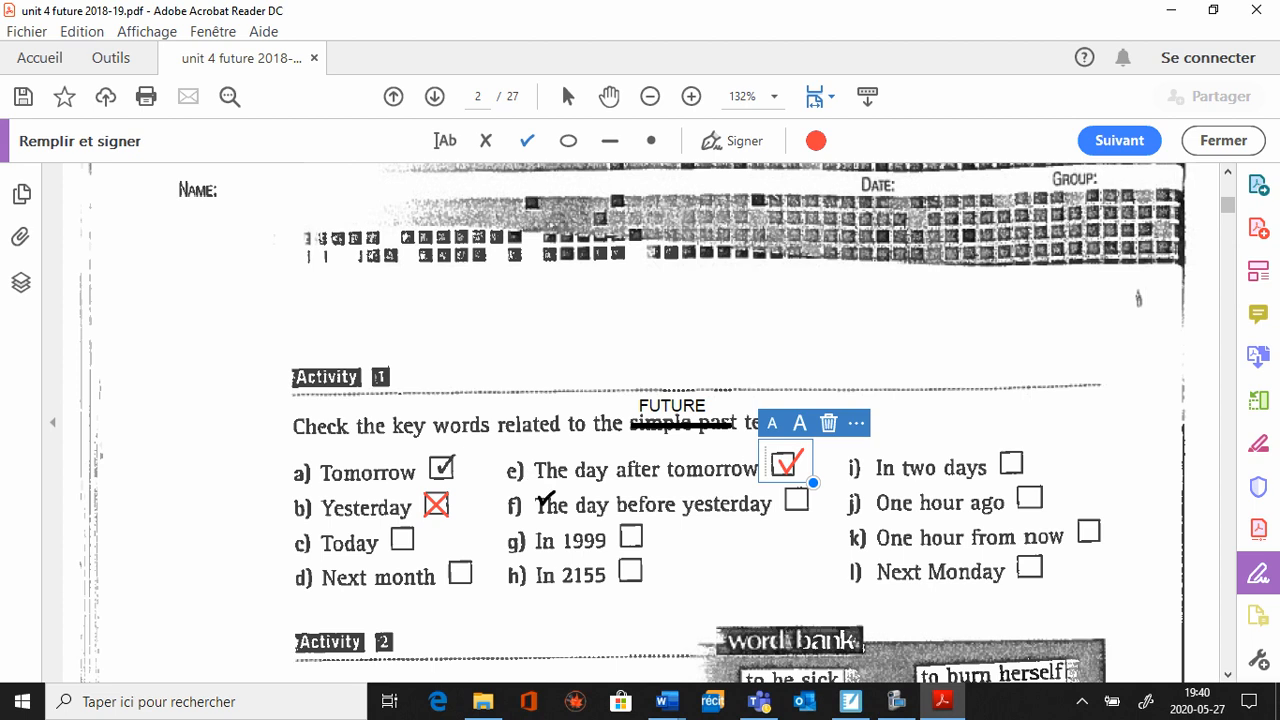
Start a text entry on answer line 1 of Activity 2 and set the text colour to grey.
scroll(545, 490, down, 10)
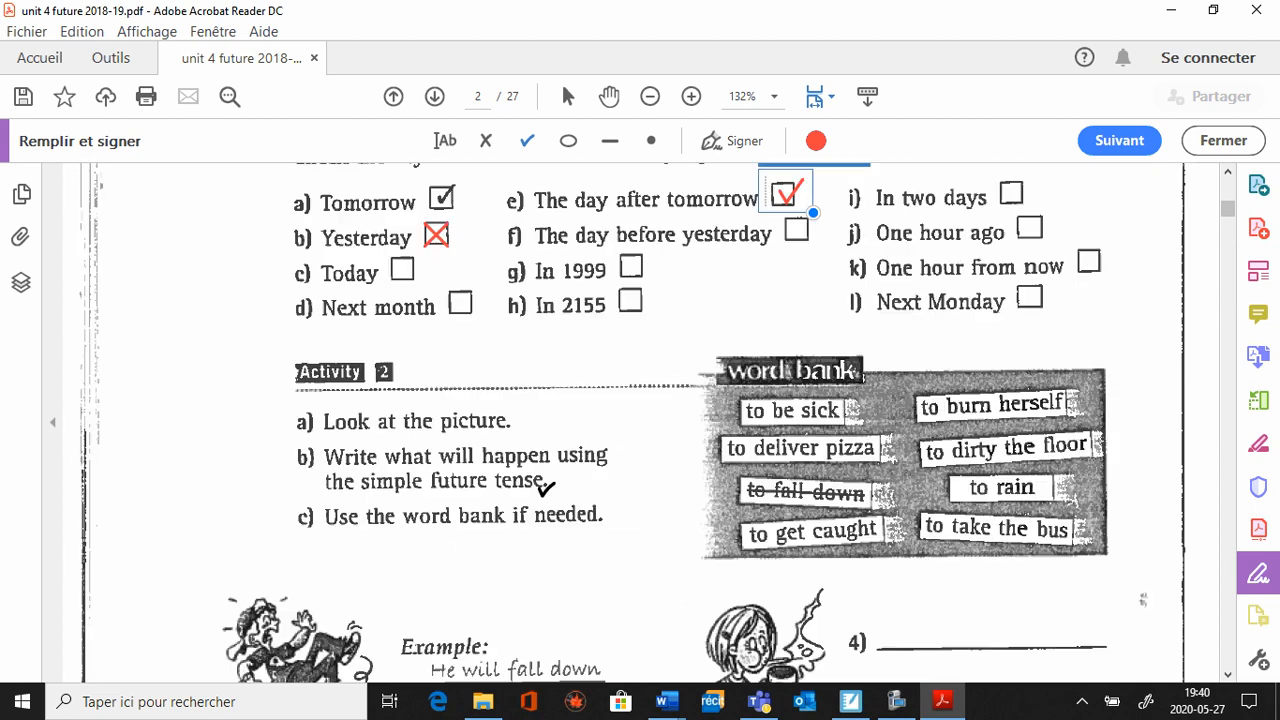
scroll(545, 490, up, 3)
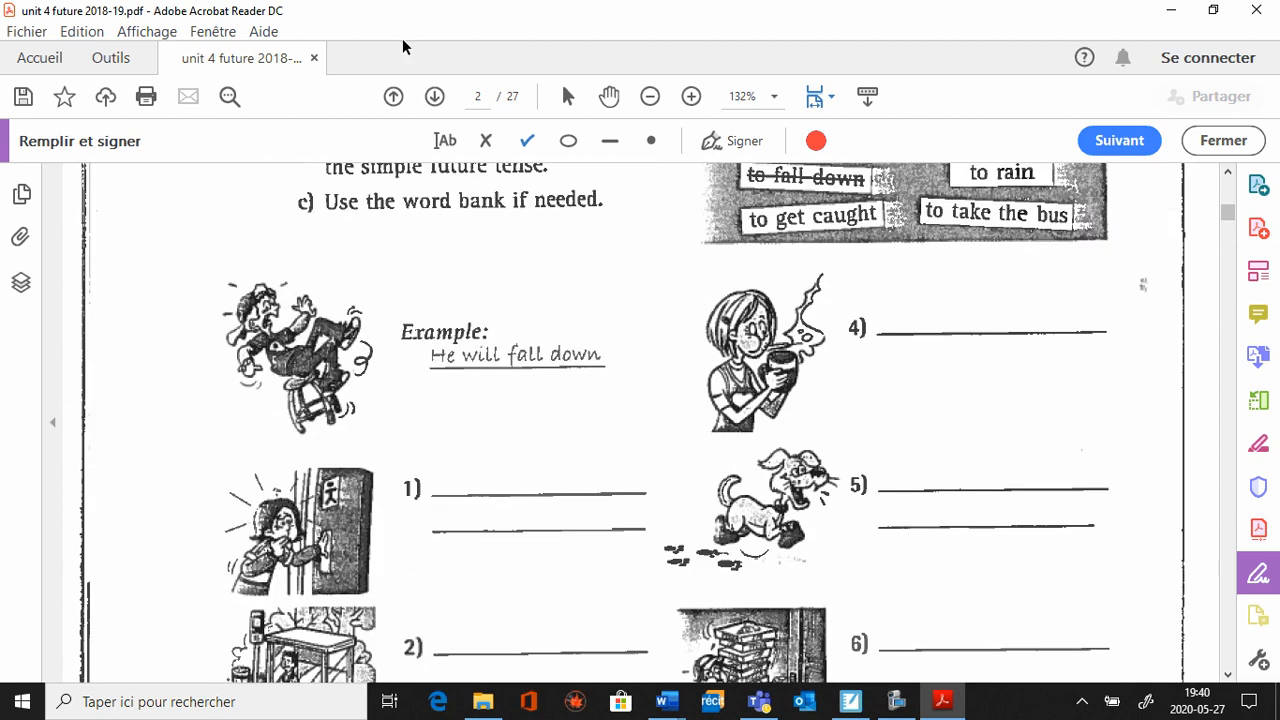
click(446, 140)
click(456, 467)
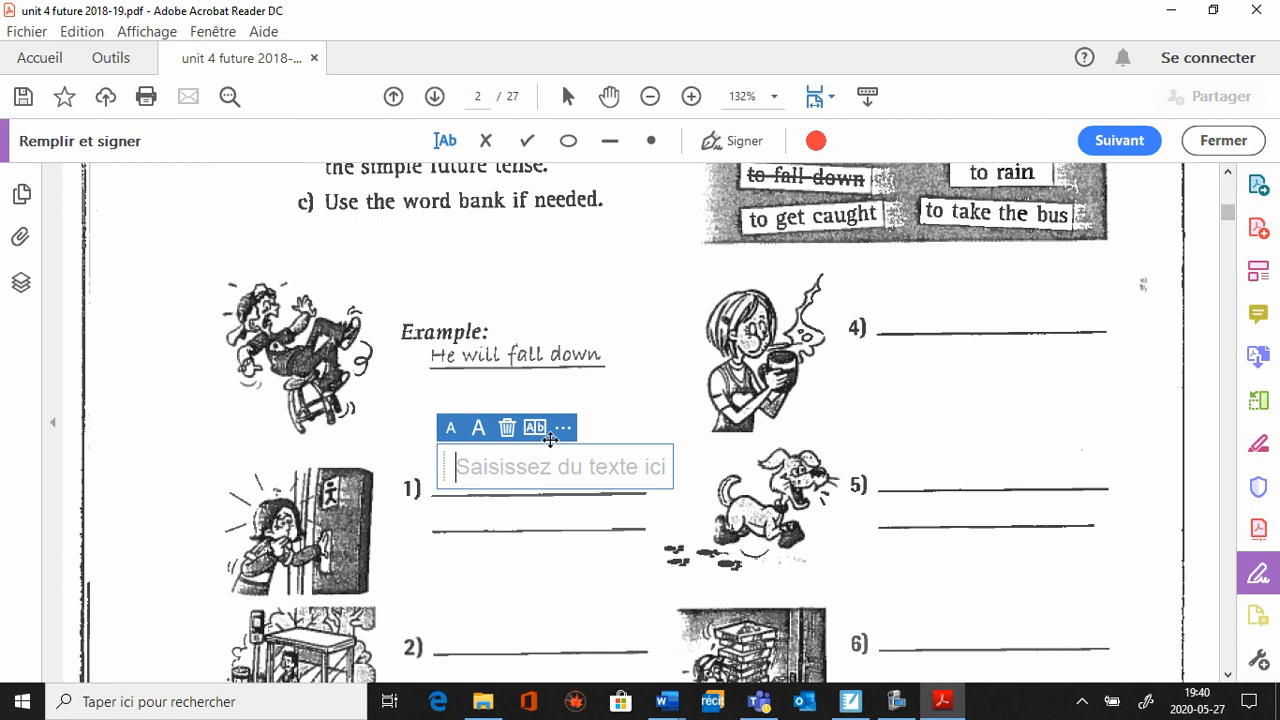
click(814, 142)
click(726, 301)
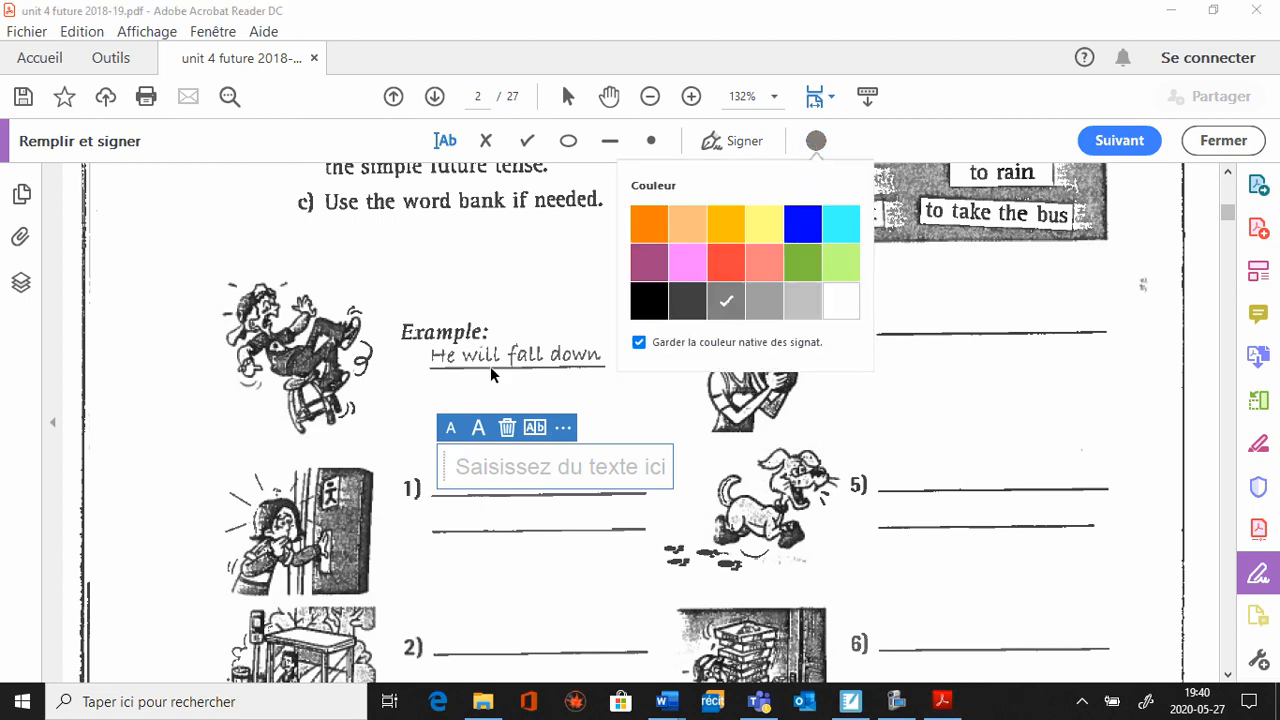
Write "fjksdndlnsd" on answer line 1 of Activity 2, and delete that text.
click(500, 466)
text(fjksdndlnsd)
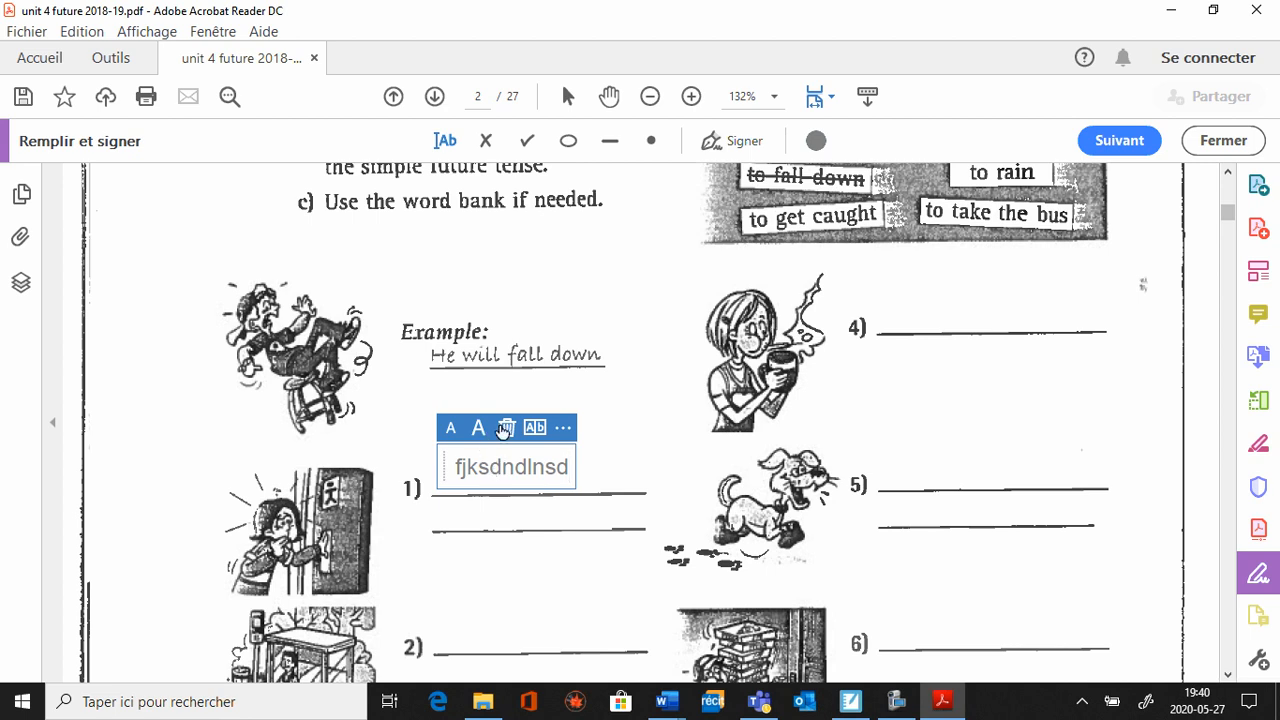
click(505, 428)
Write "dchbcbds" on answer line 5 of Activity 2, enlarge the text and reduce it by one size.
click(886, 468)
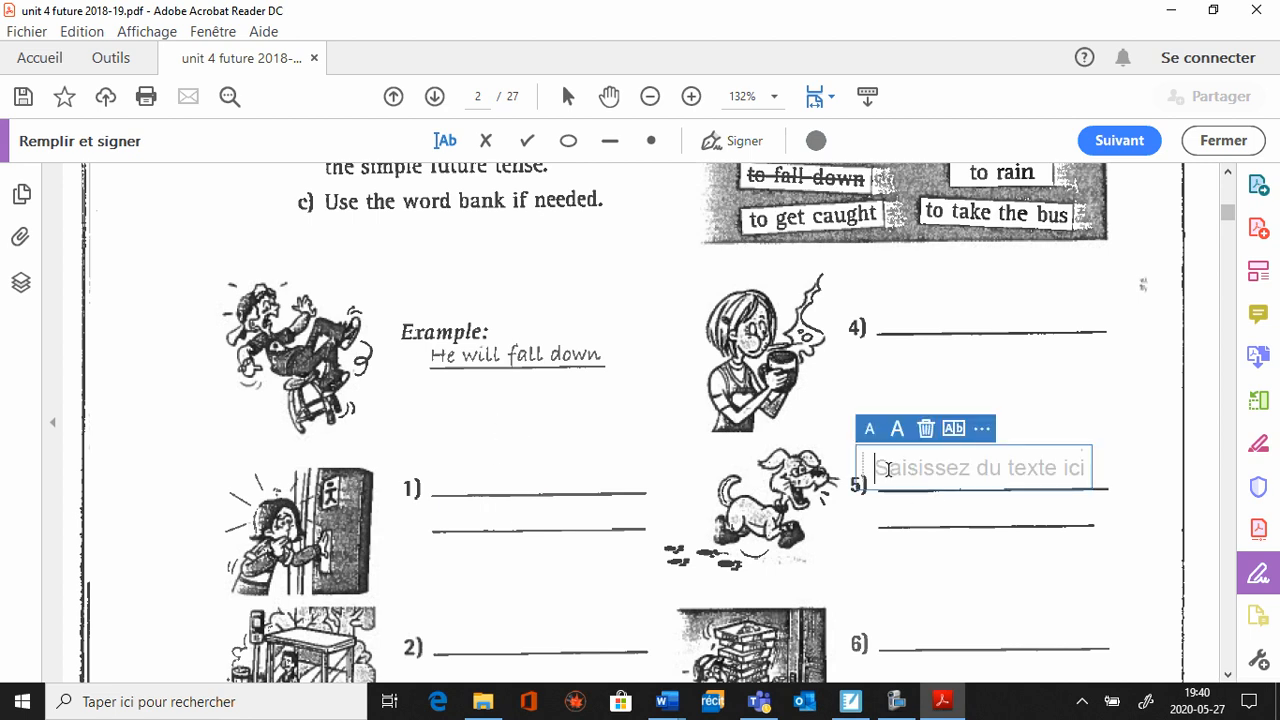
text(dchbcbds)
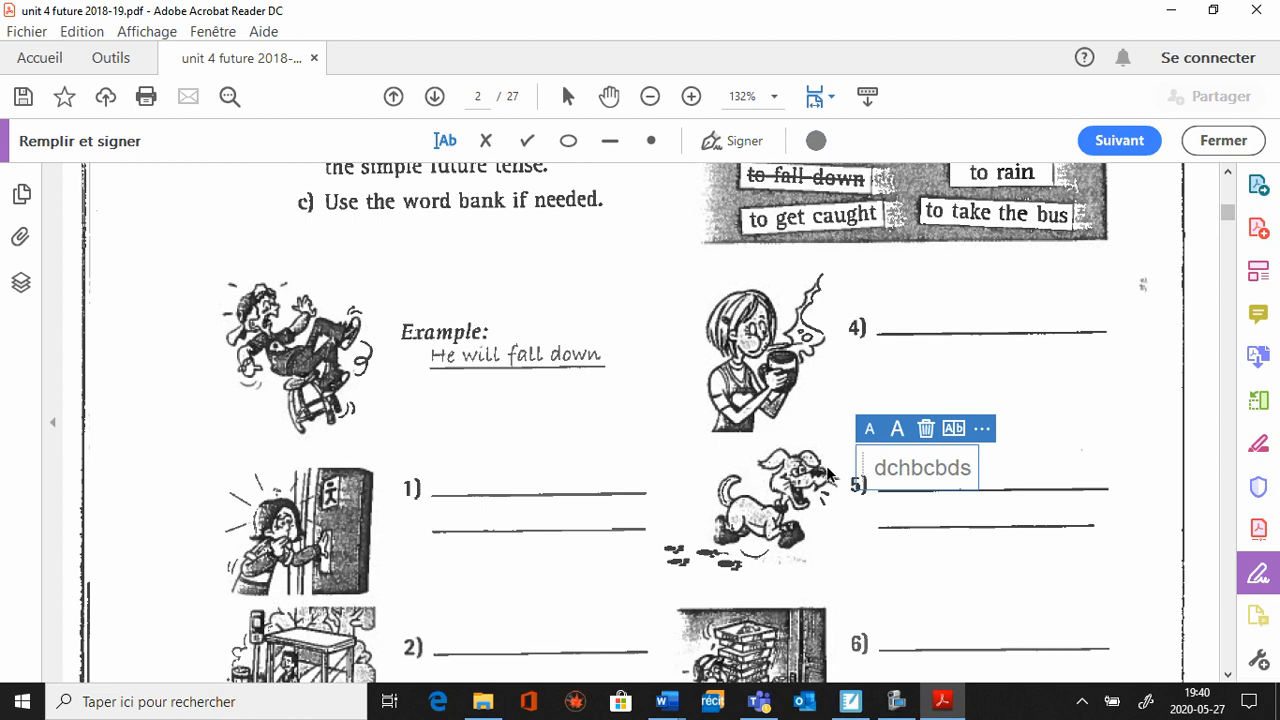
click(898, 428)
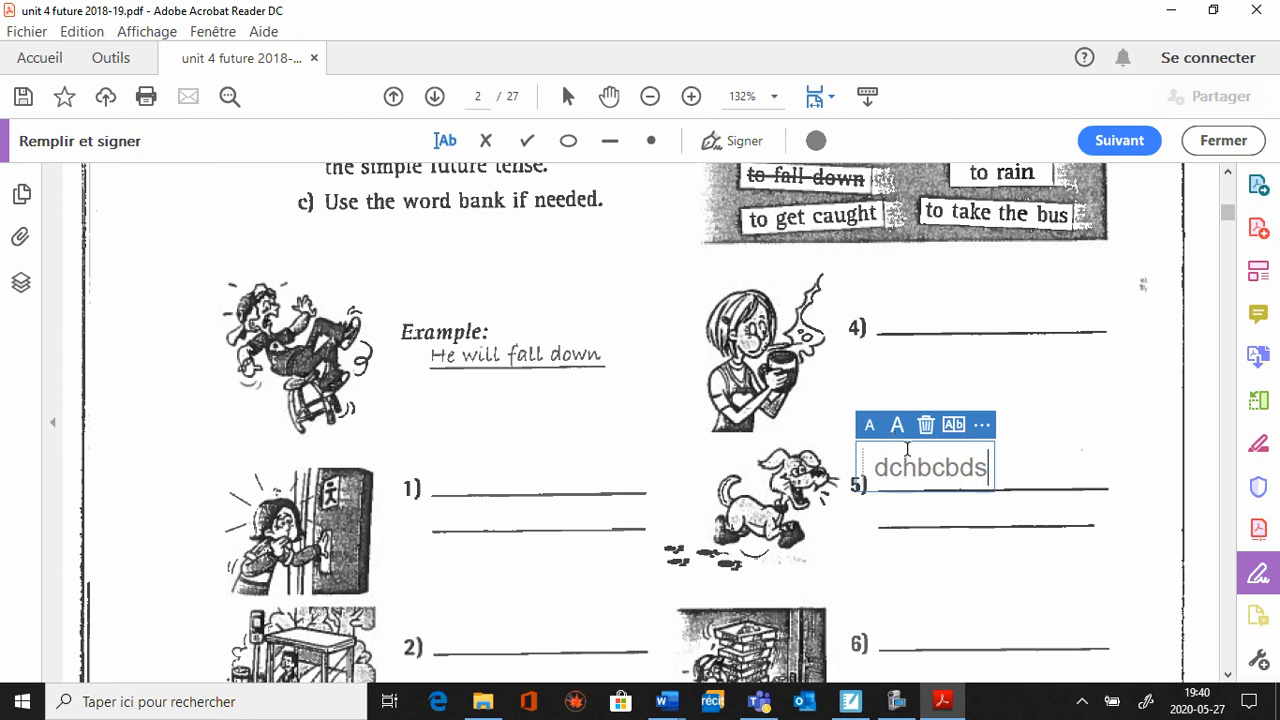
click(898, 428)
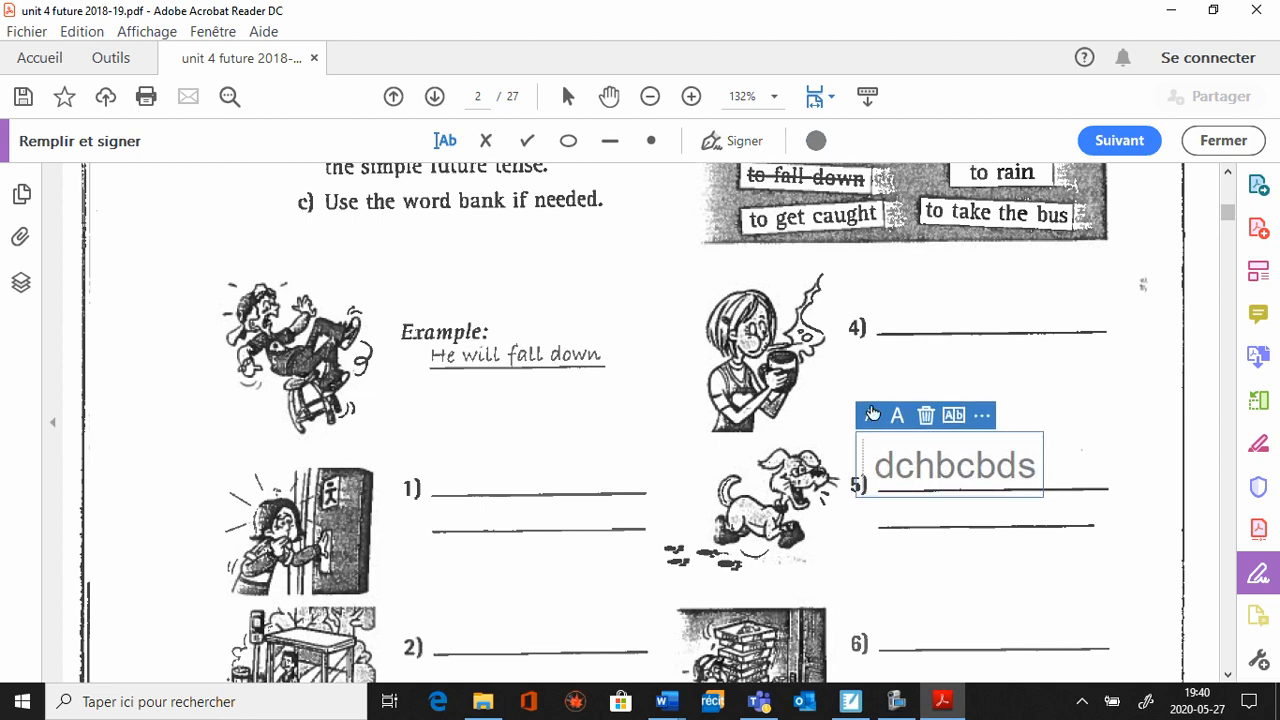
click(870, 409)
click(870, 409)
click(870, 409)
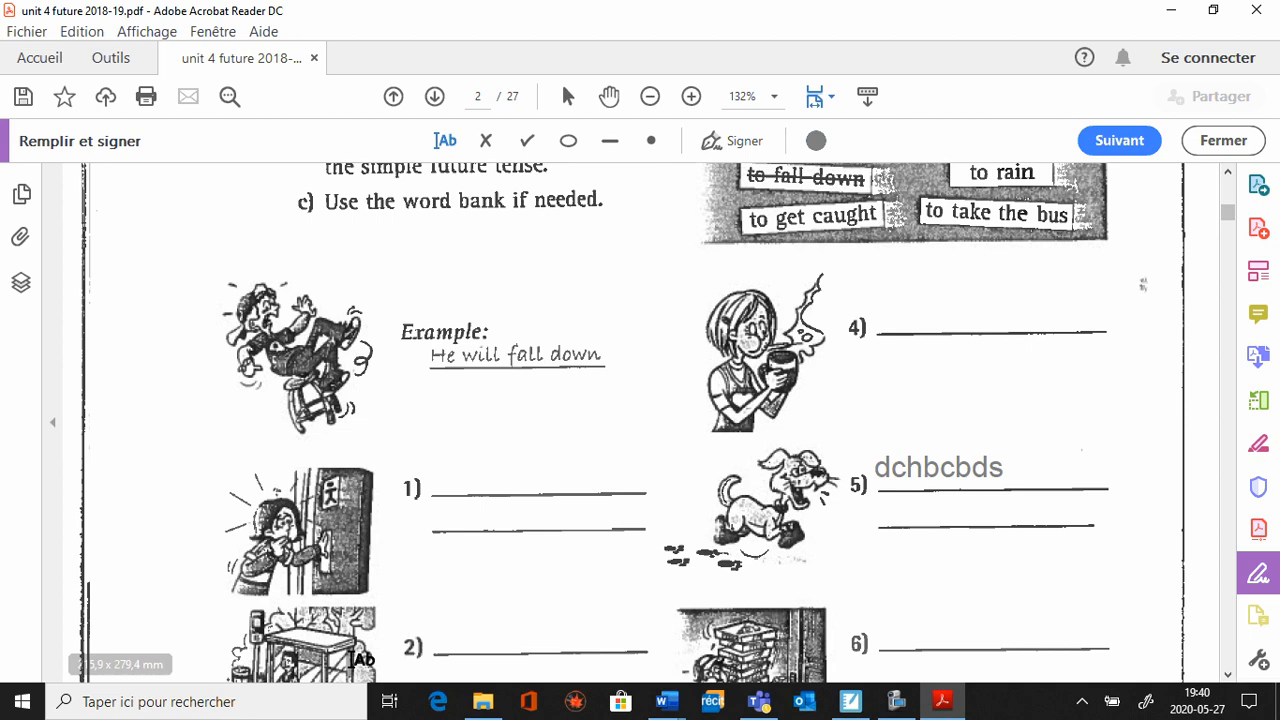
Add "dbdsbh" to the text entry on answer line 5 of Activity 2.
scroll(403, 566, down, 5)
click(936, 241)
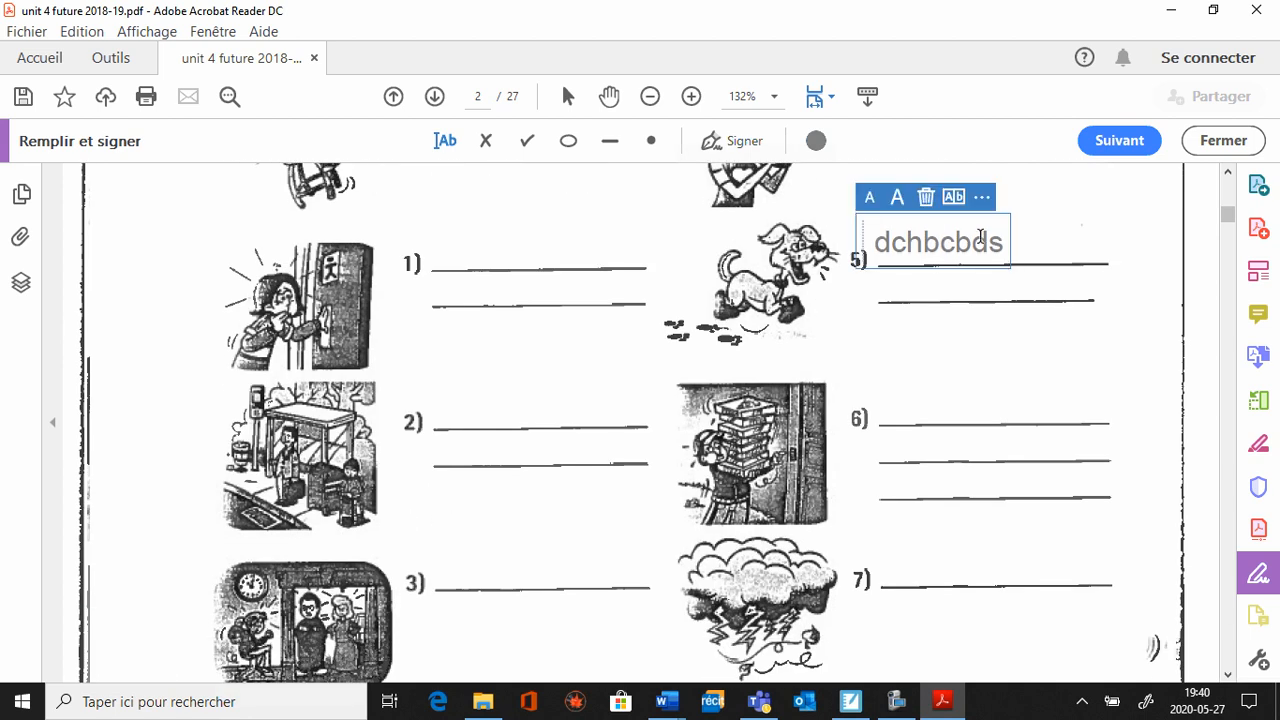
text(dbdsbh)
Underline "the simple future tense of all verbs. Use" on page 3 with a purple line.
scroll(456, 472, down, 19)
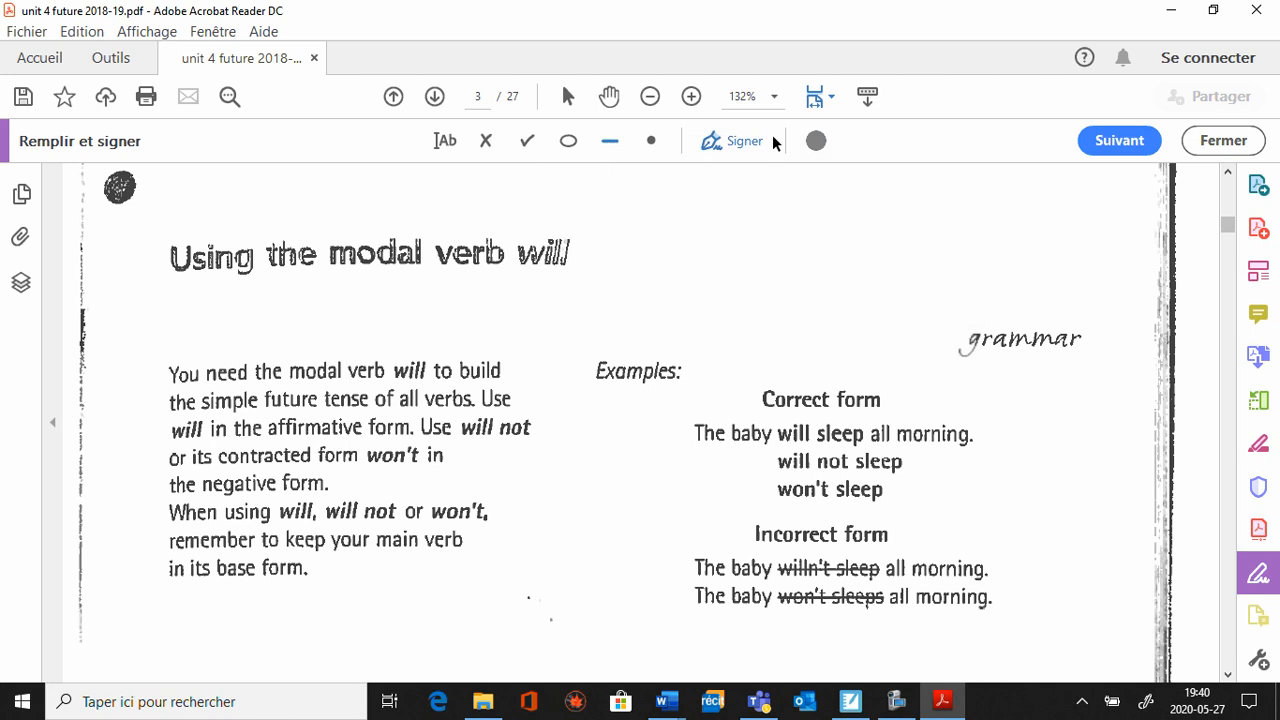
click(816, 140)
click(845, 222)
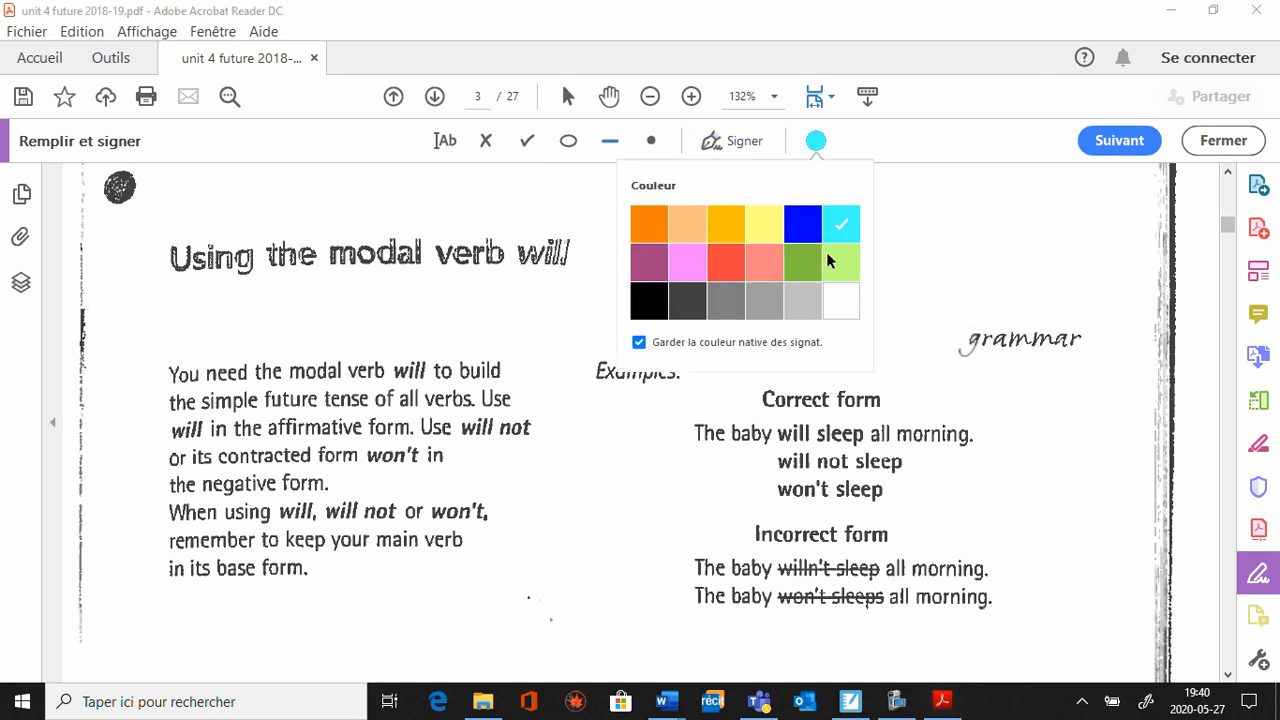
click(657, 268)
click(177, 414)
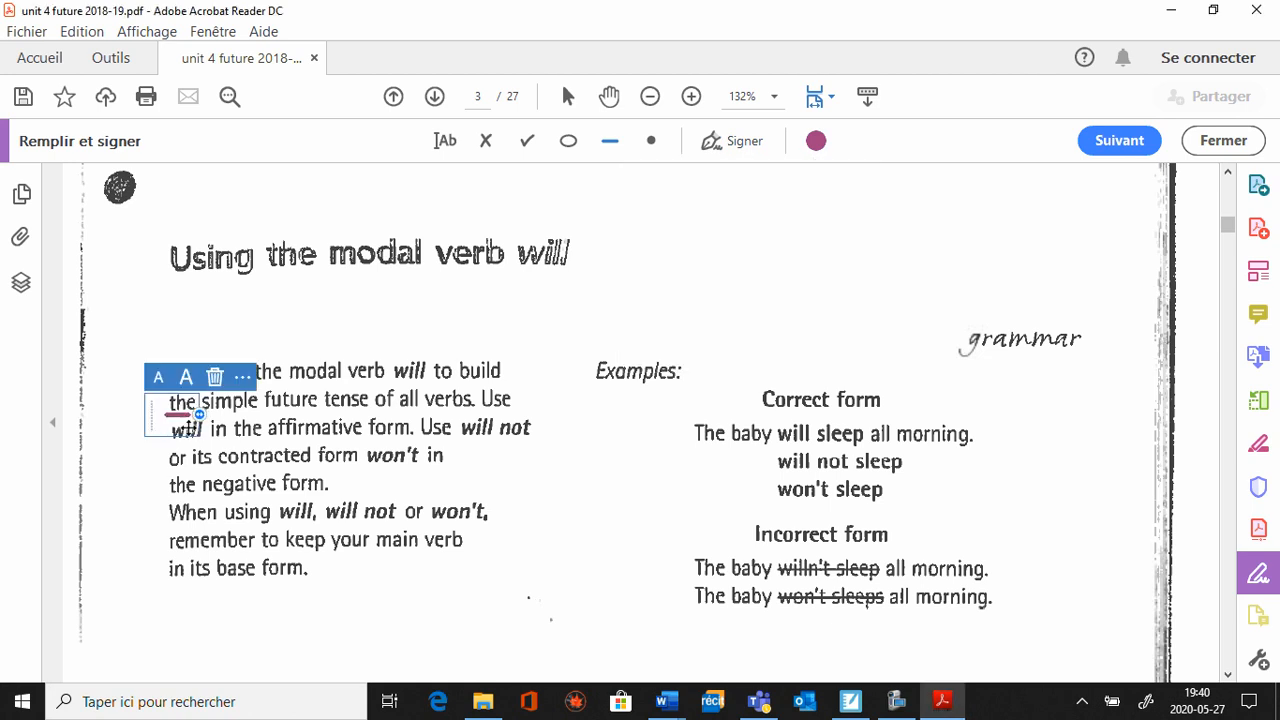
drag(201, 420, 522, 412)
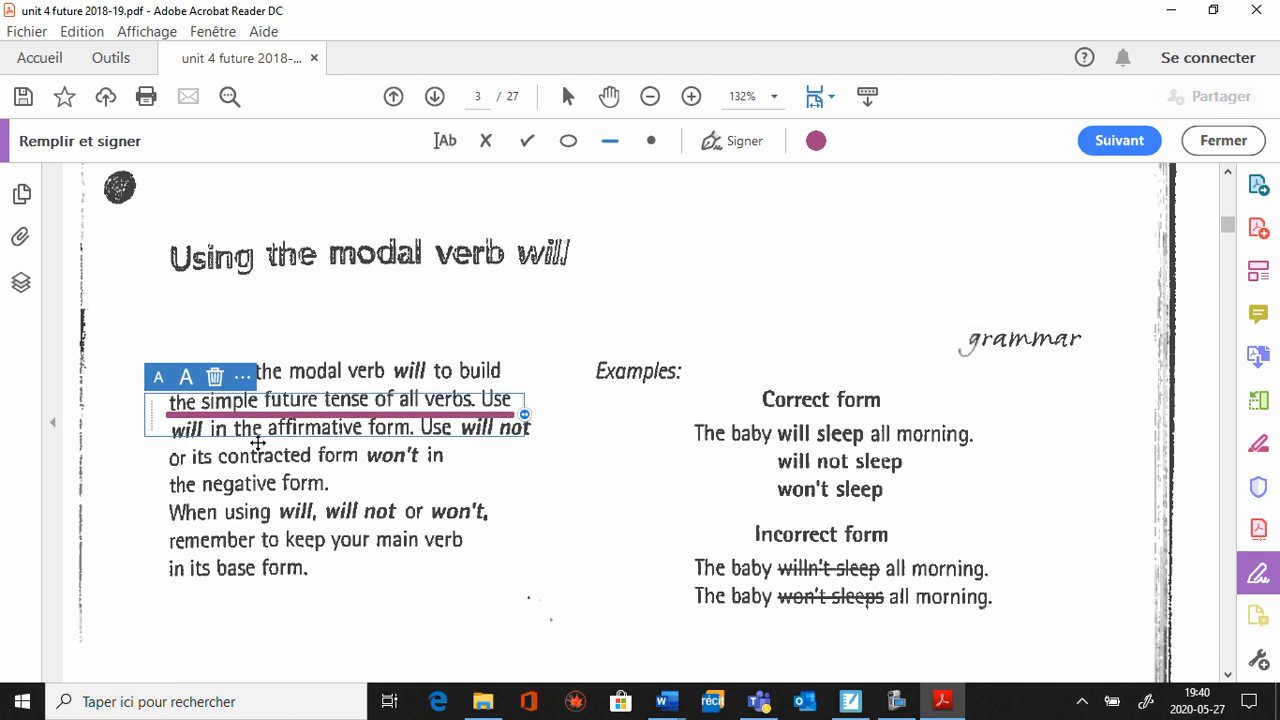
Convert the purple underline on page 3 into an oval outline.
click(243, 377)
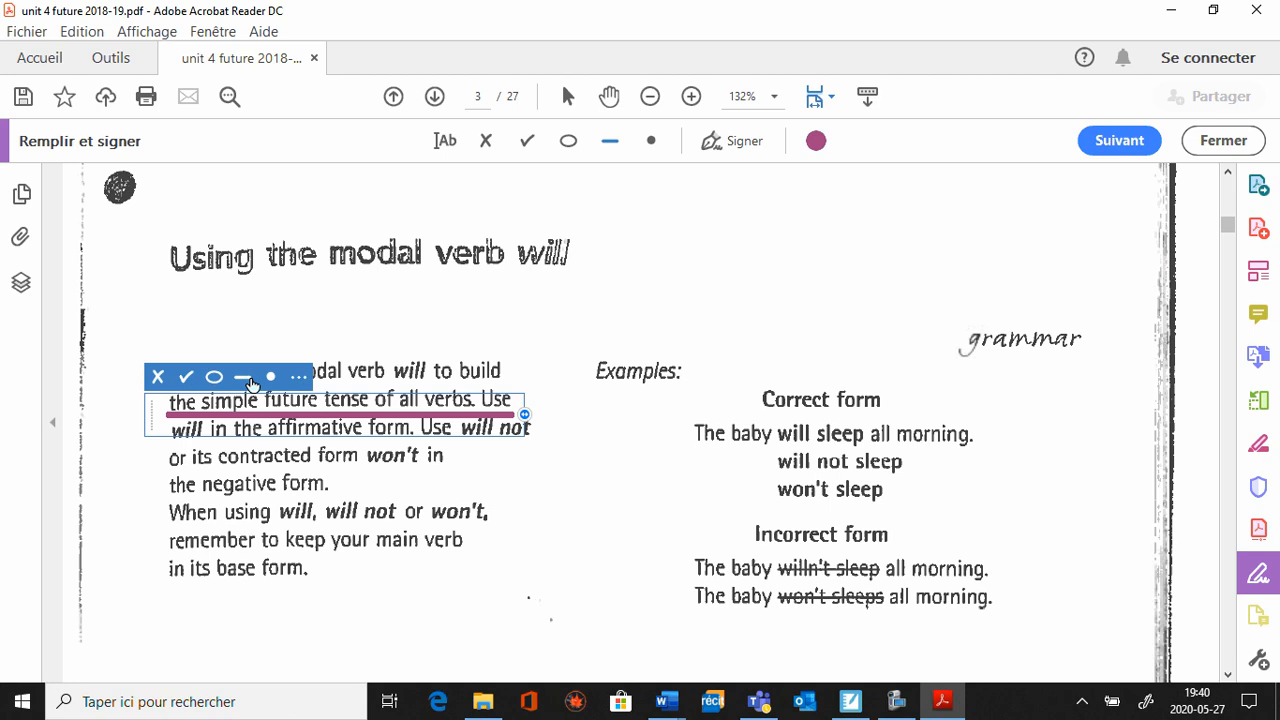
click(212, 378)
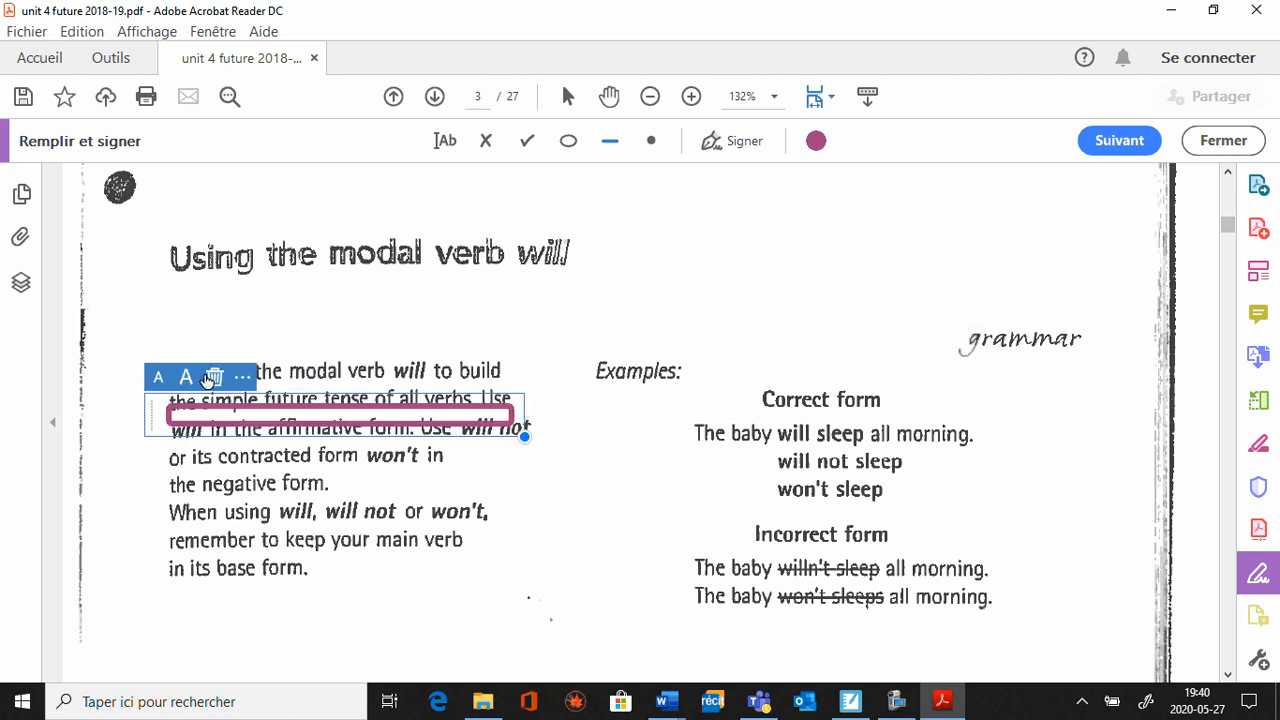